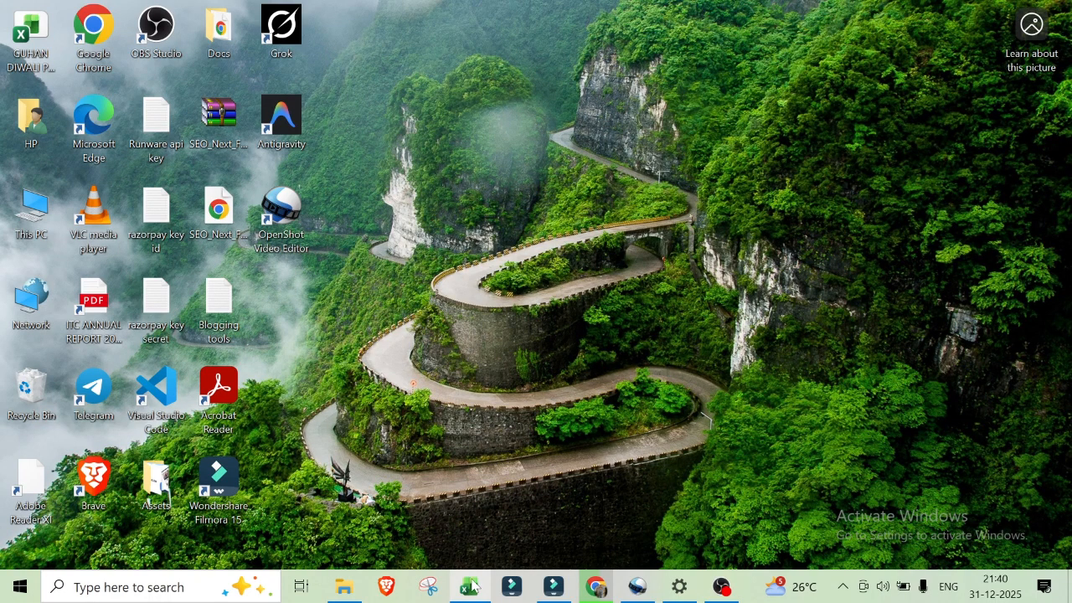
Step: Switch to the blank Excel workbook Book1
mouse_move(474, 596)
click(460, 460)
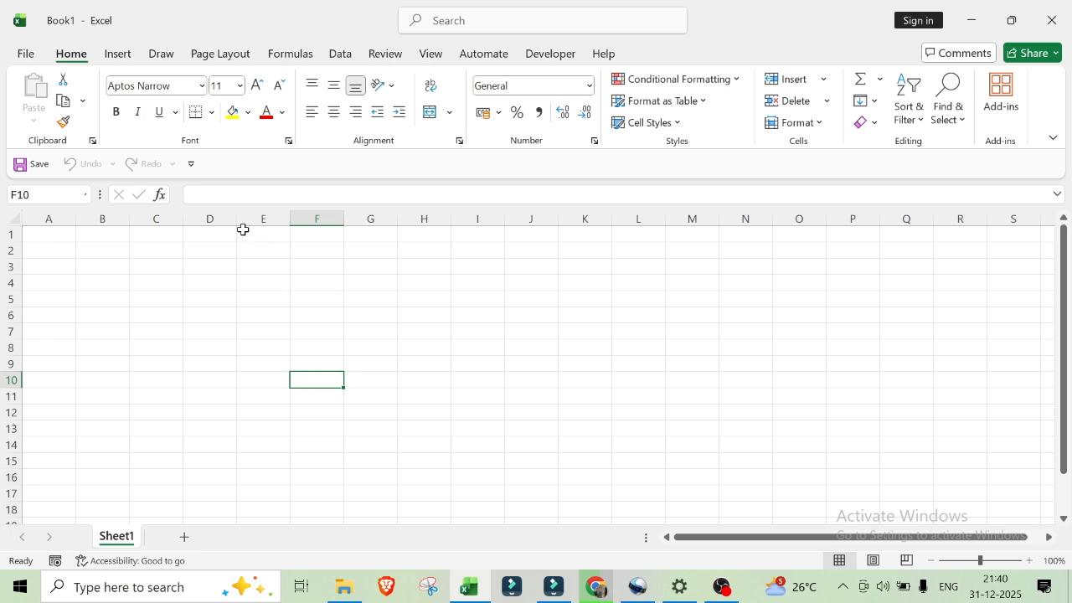
Step: Show the Quick Access Toolbar above the ribbon, and return it below the ribbon
click(191, 166)
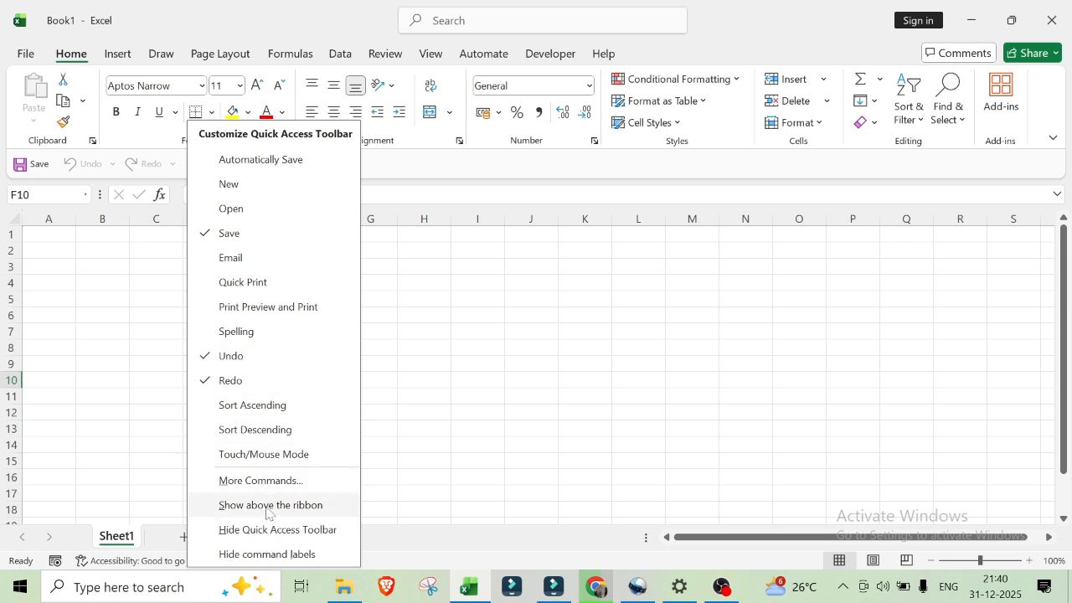
click(239, 505)
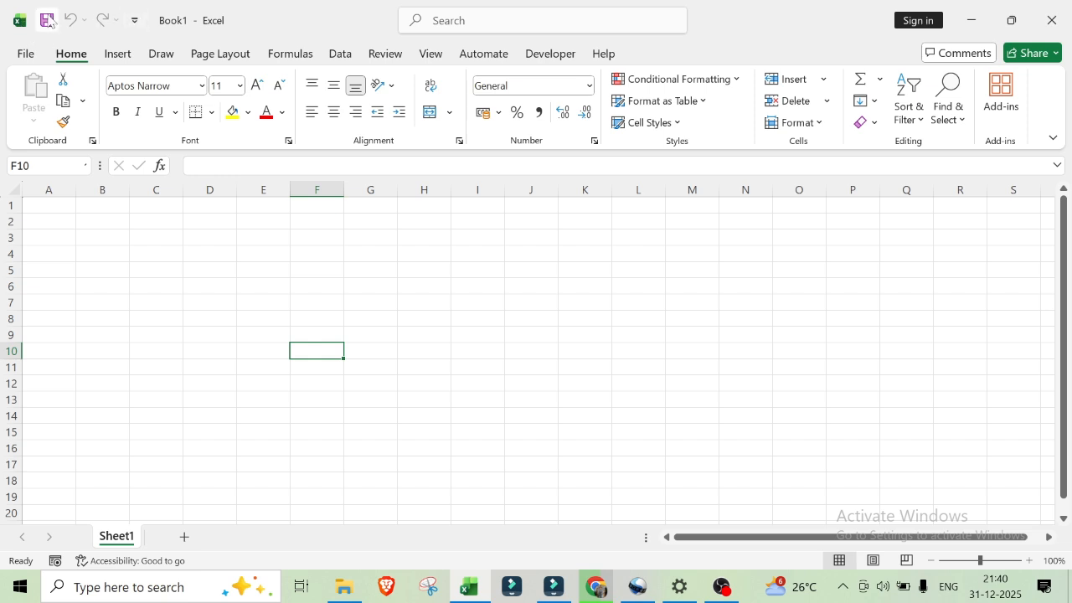
click(134, 20)
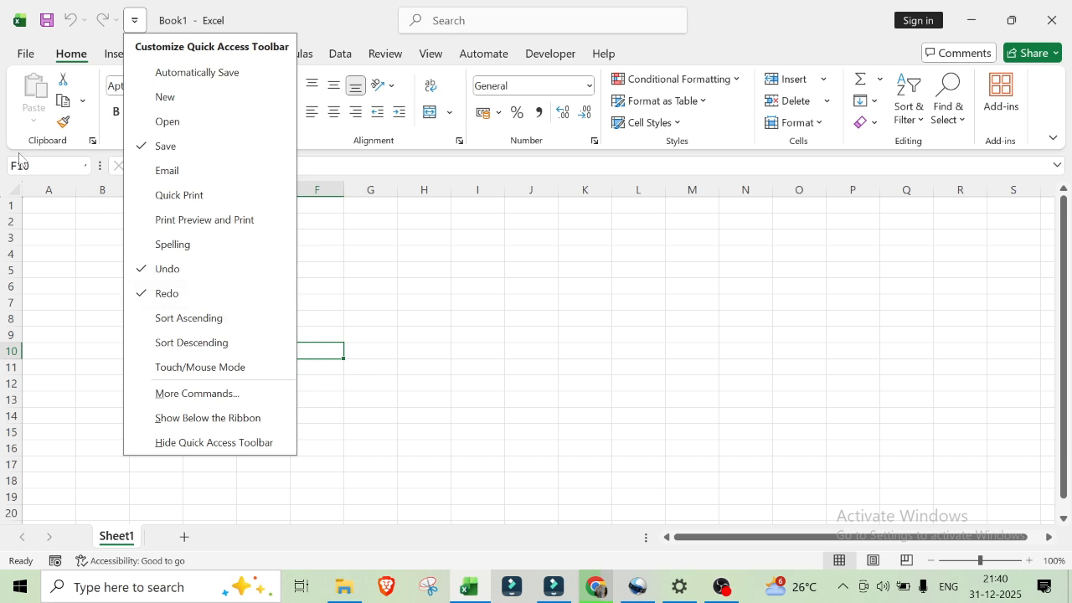
click(216, 420)
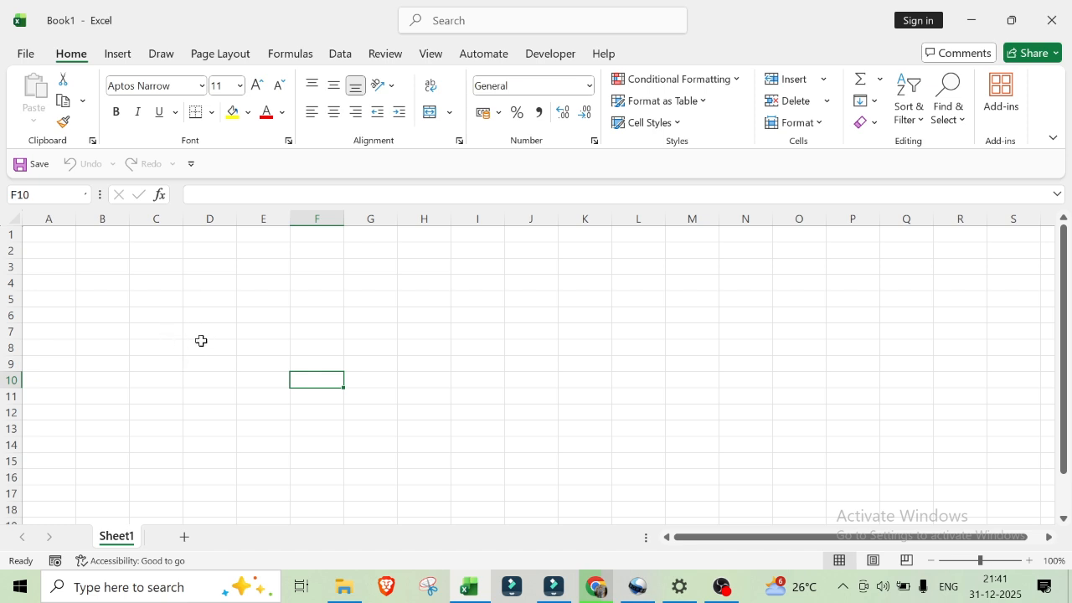
Step: Open the Quick Access Toolbar customization in Excel Options and list All Commands as the command source
click(25, 53)
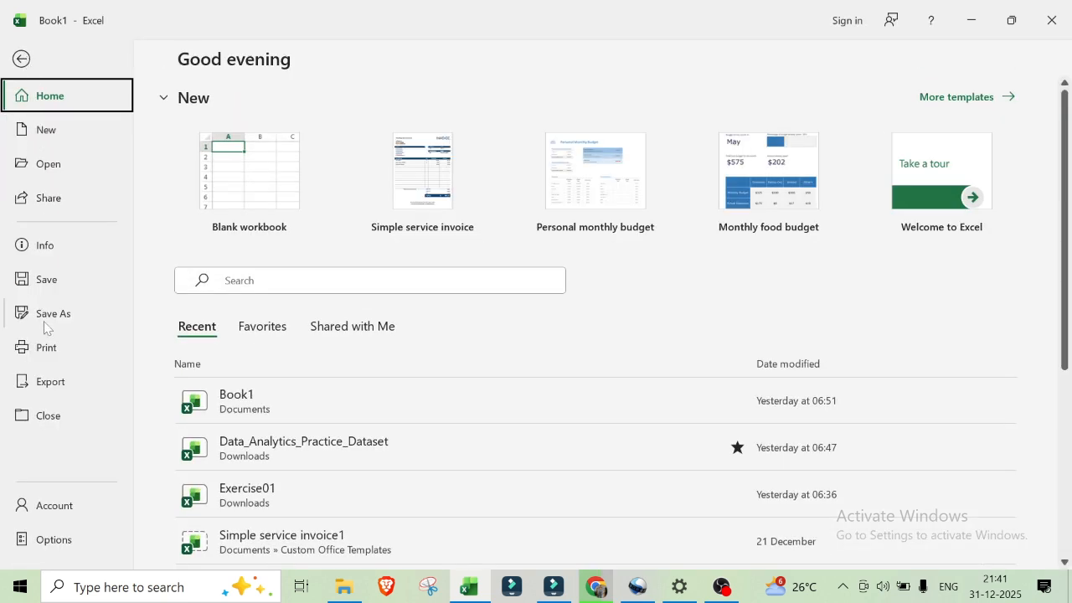
click(59, 541)
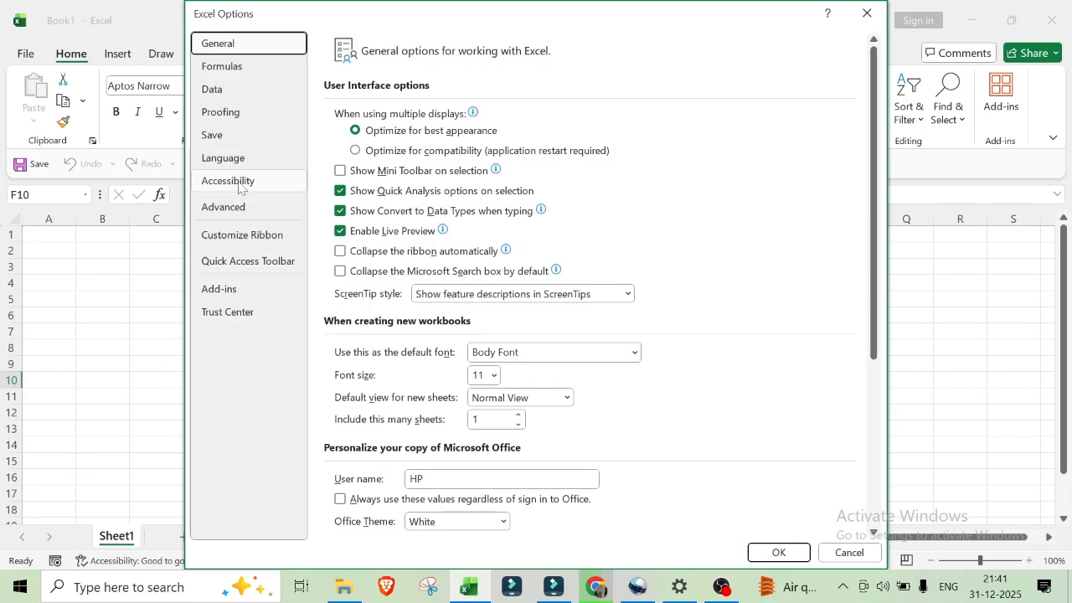
click(245, 263)
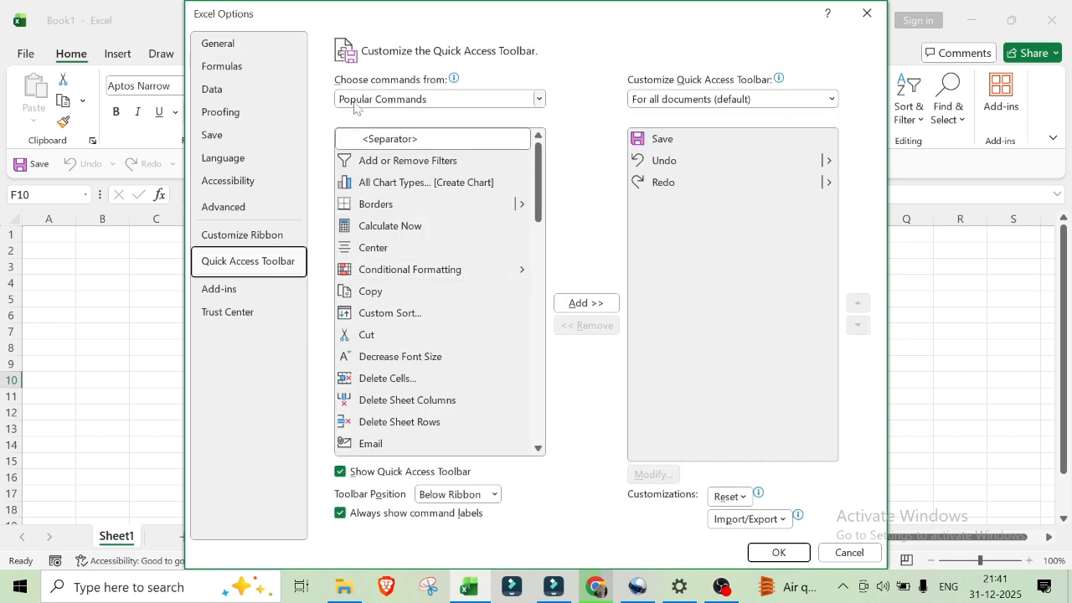
click(540, 103)
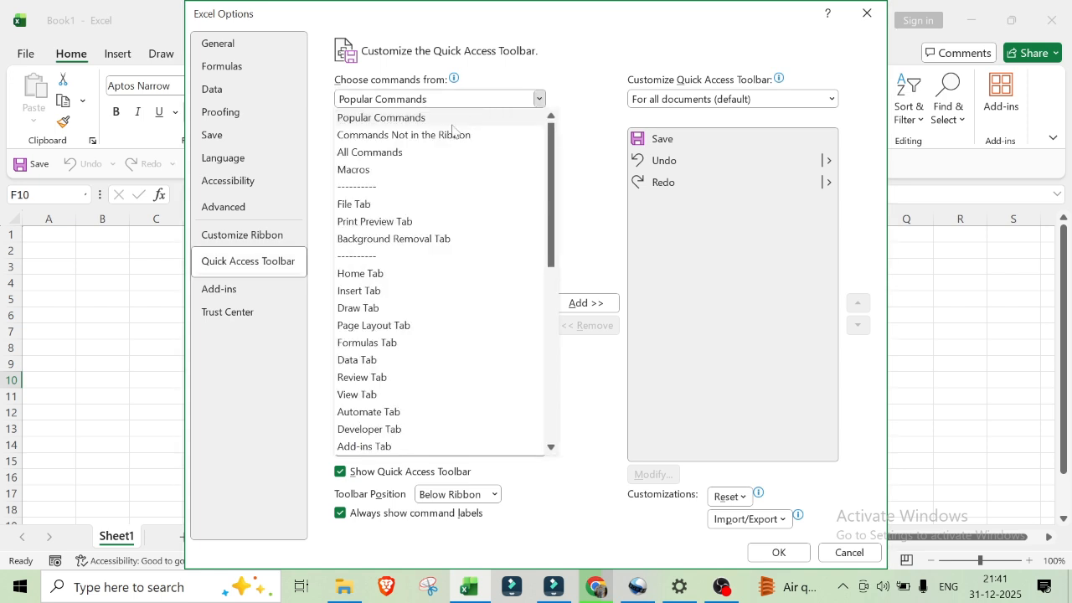
click(368, 157)
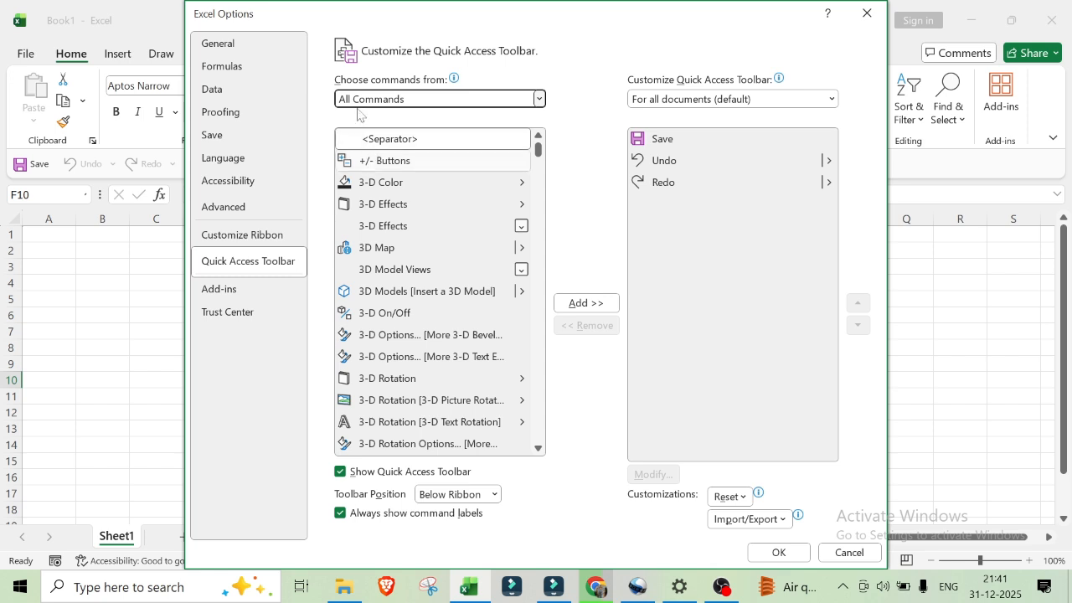
Step: Look through the start of the full command list and make the Excel Options dialog narrower
scroll(392, 280, down, 6)
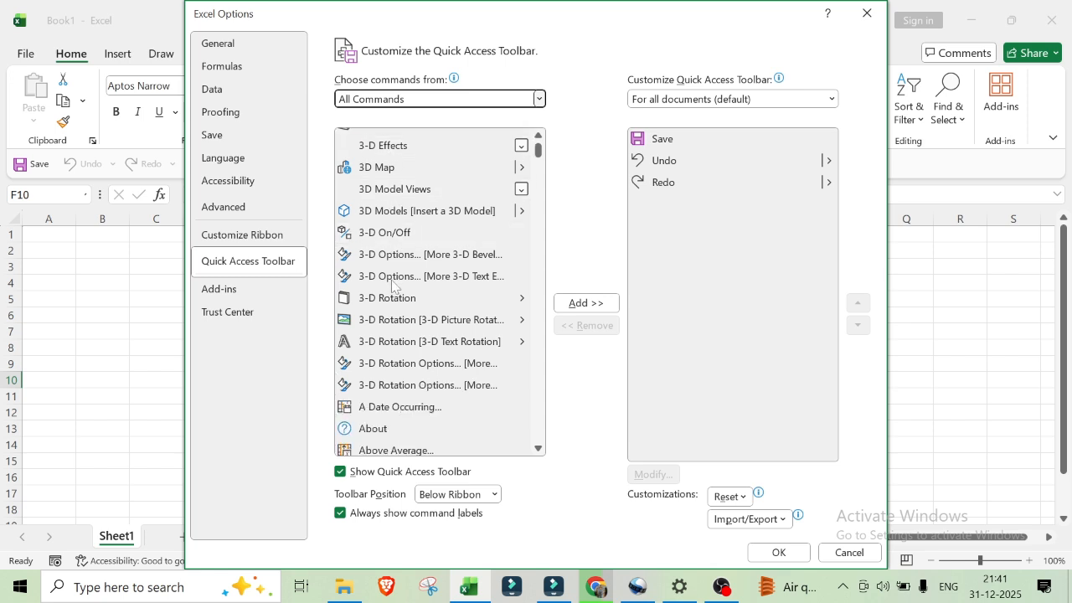
scroll(404, 241, down, 7)
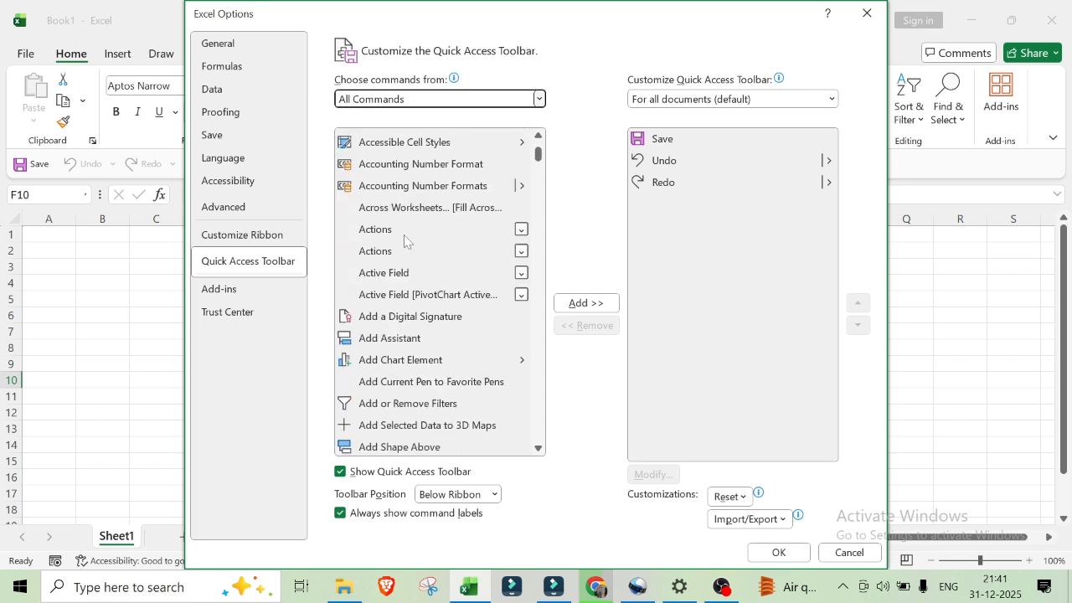
scroll(414, 240, down, 9)
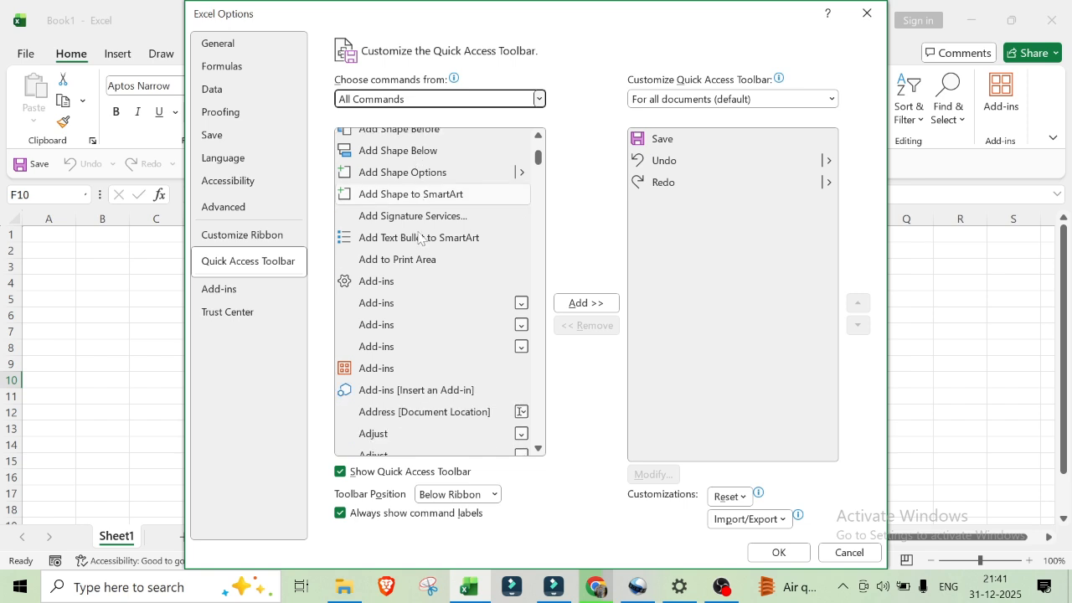
scroll(423, 239, down, 4)
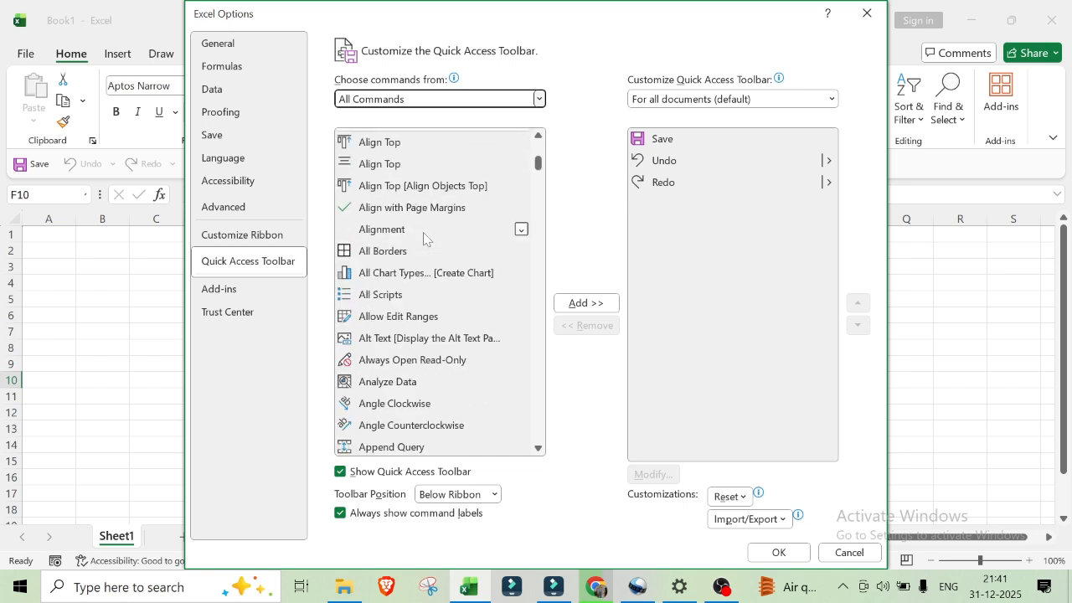
scroll(427, 238, up, 6)
scroll(431, 240, up, 15)
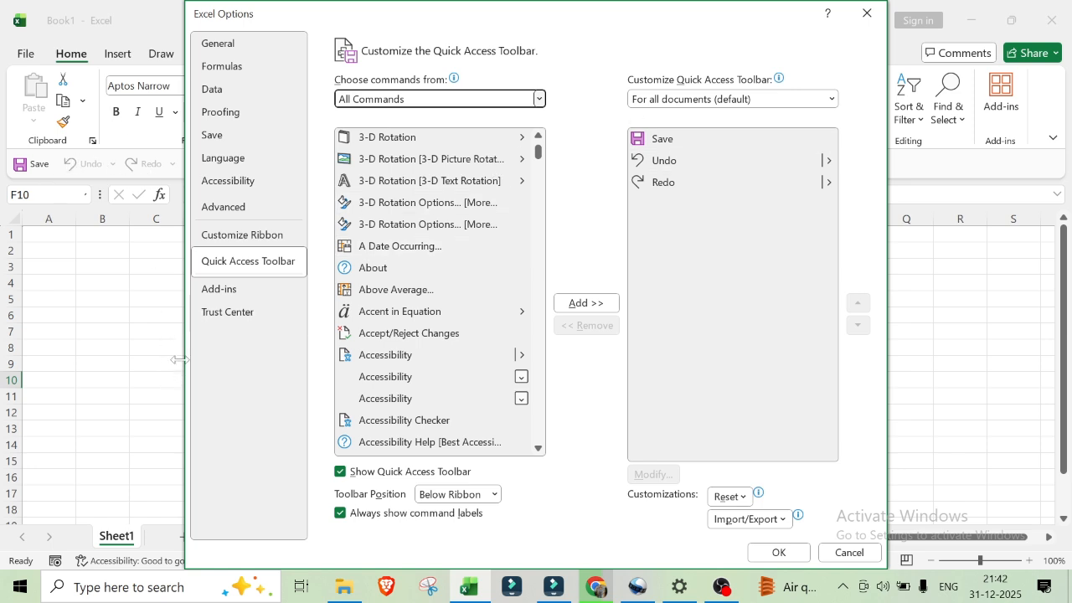
drag(180, 361, 254, 360)
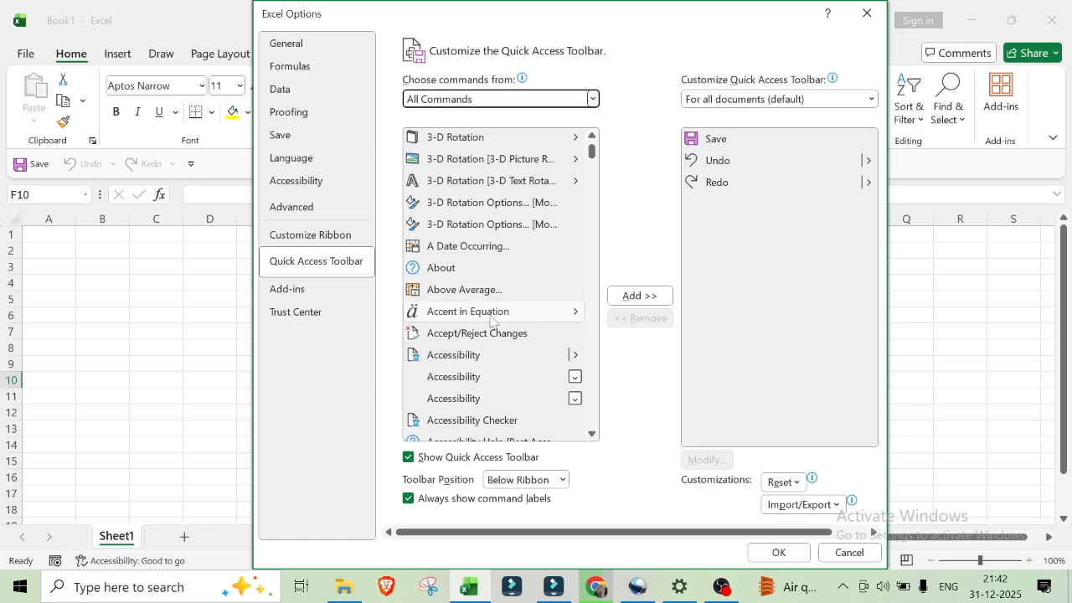
Step: Add the AutoSum command from the full command list to the Quick Access Toolbar for all documents
scroll(490, 318, down, 1)
scroll(490, 319, up, 2)
scroll(490, 318, down, 3)
scroll(490, 316, down, 1)
scroll(490, 317, down, 3)
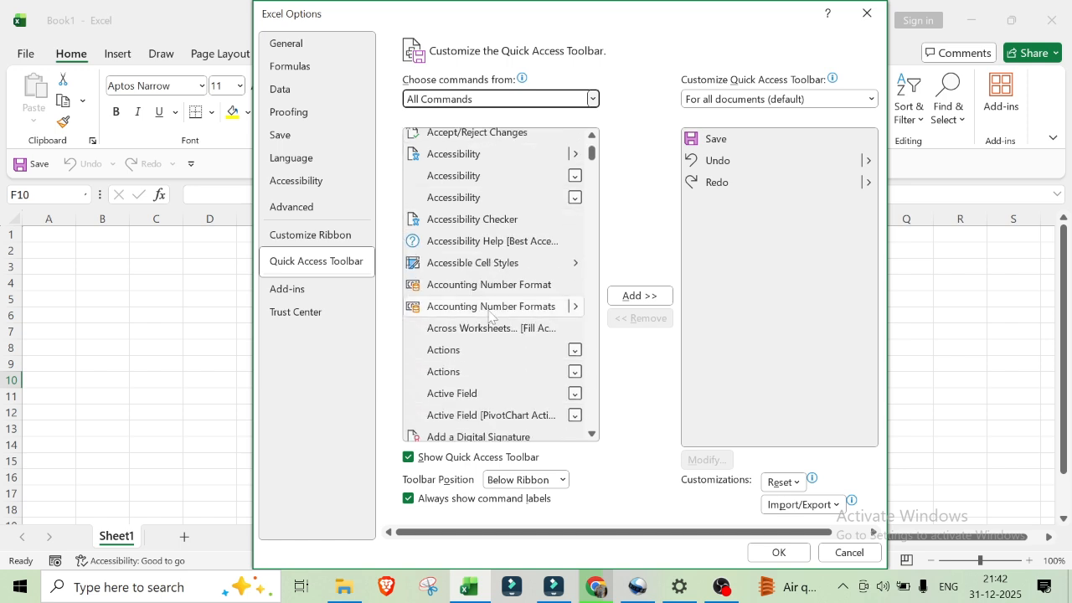
scroll(490, 316, down, 4)
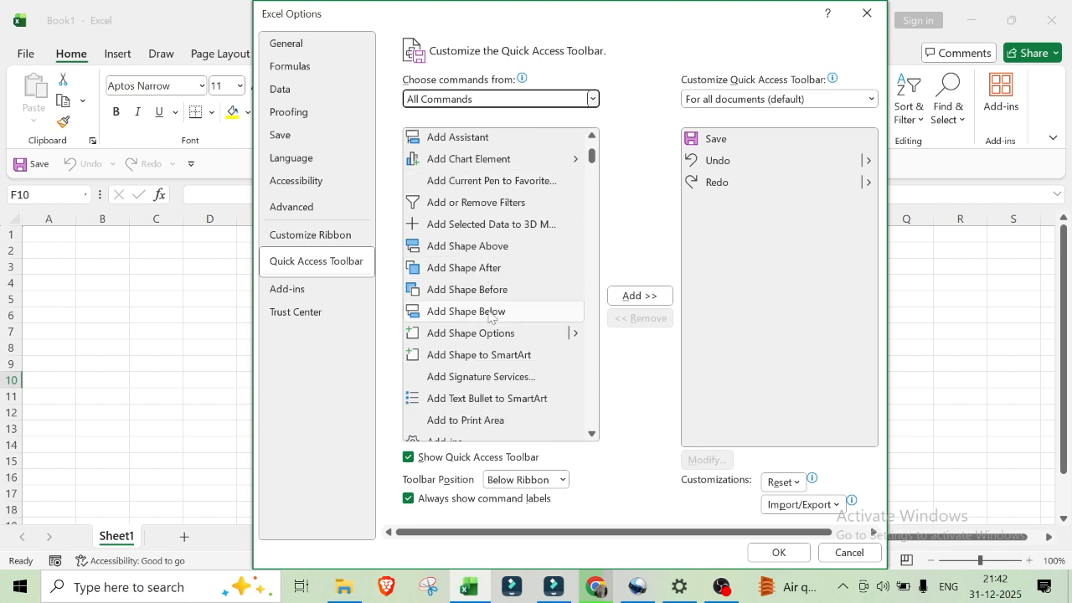
scroll(490, 317, down, 10)
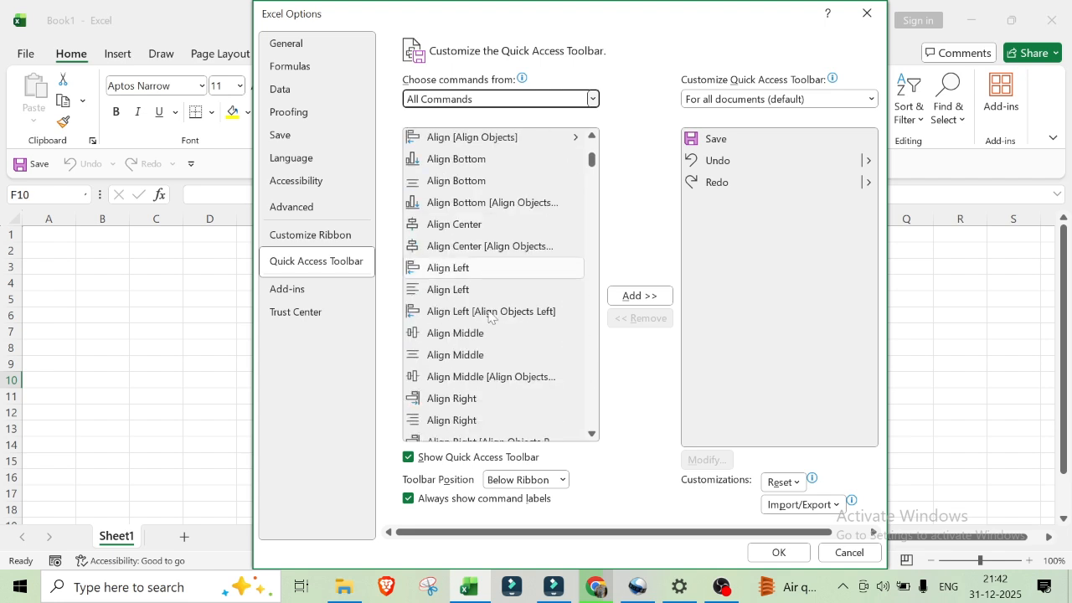
scroll(490, 316, down, 9)
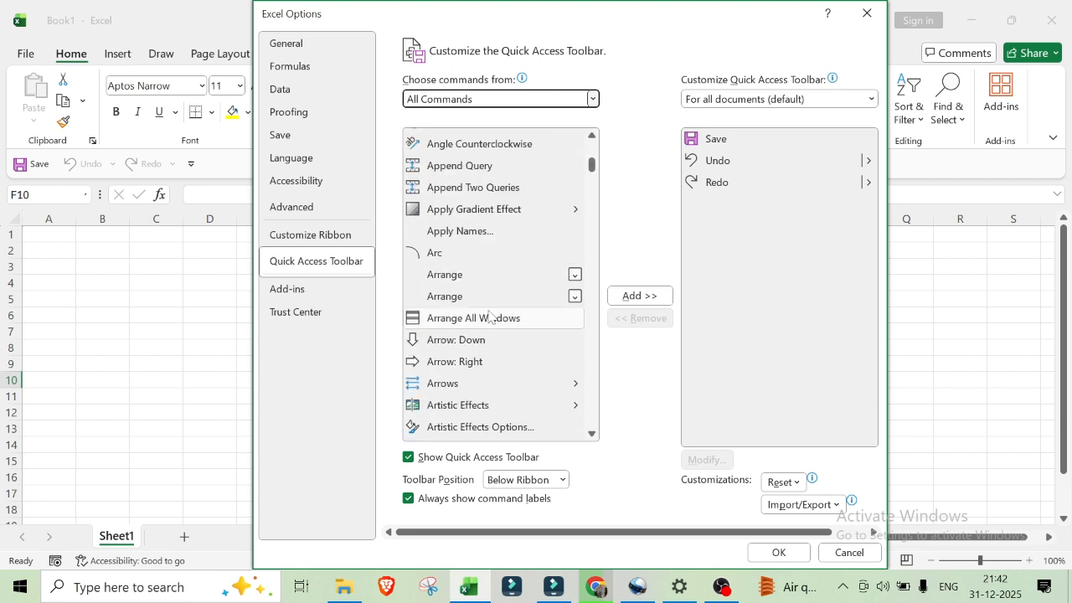
scroll(490, 315, down, 7)
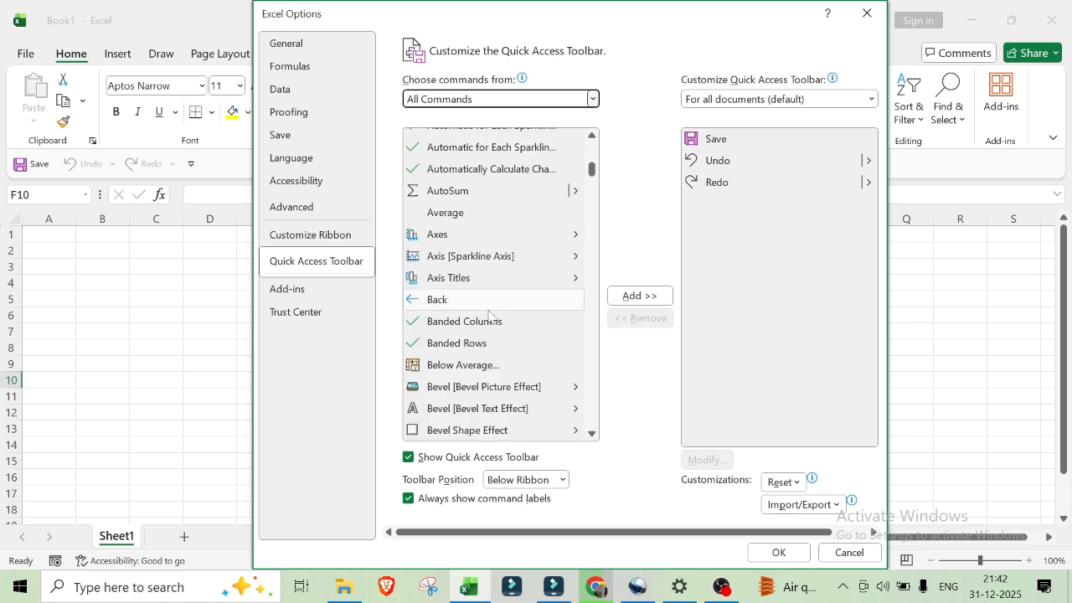
click(450, 191)
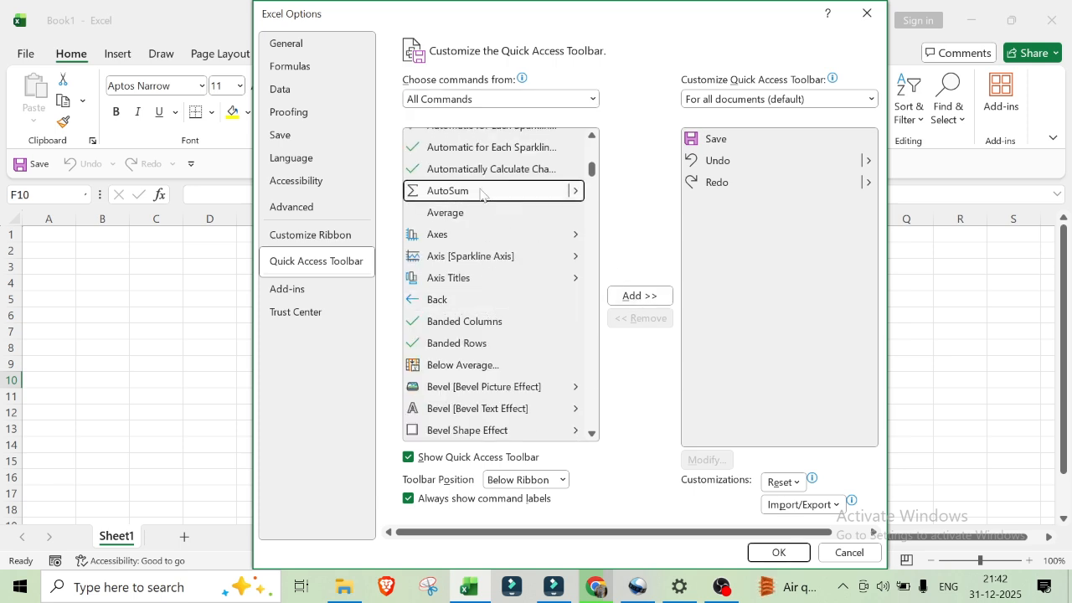
click(642, 297)
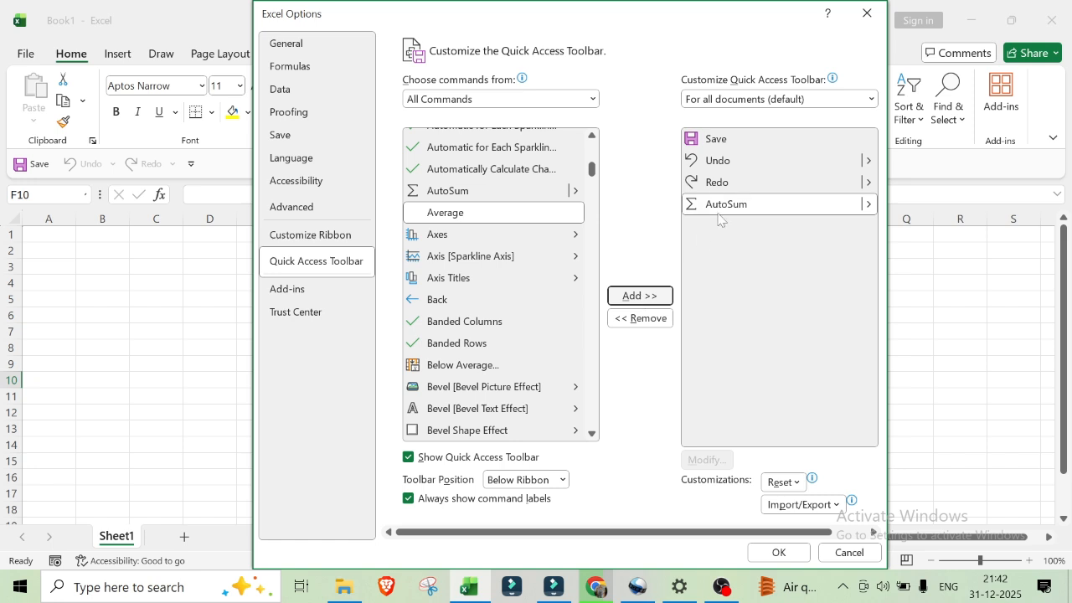
Step: Add the PivotTable Analyze Data group from the full command list to the Quick Access Toolbar
scroll(452, 304, down, 3)
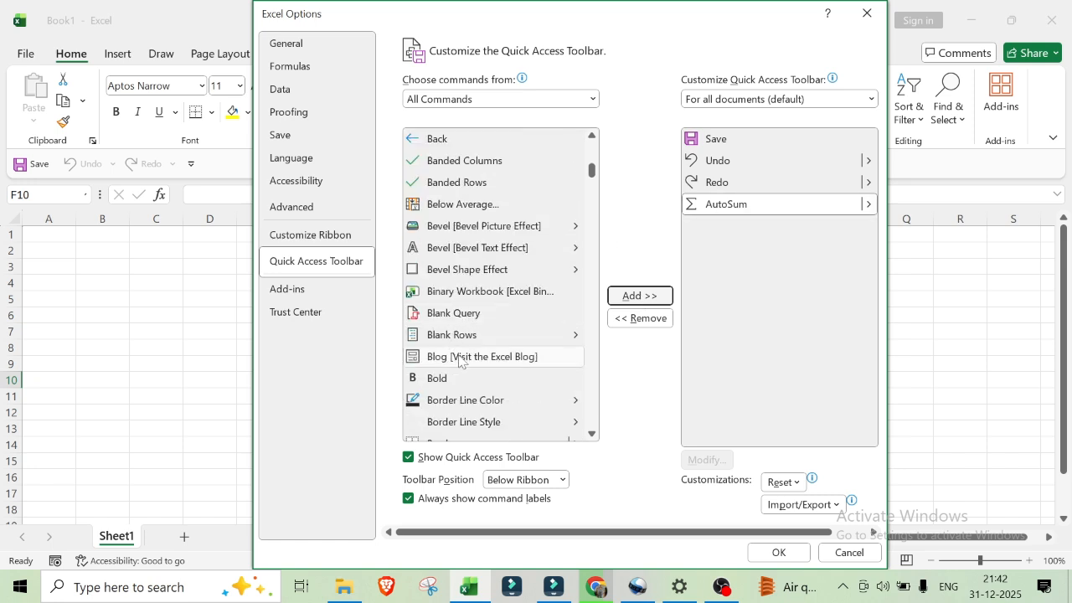
scroll(459, 360, down, 3)
scroll(461, 352, down, 3)
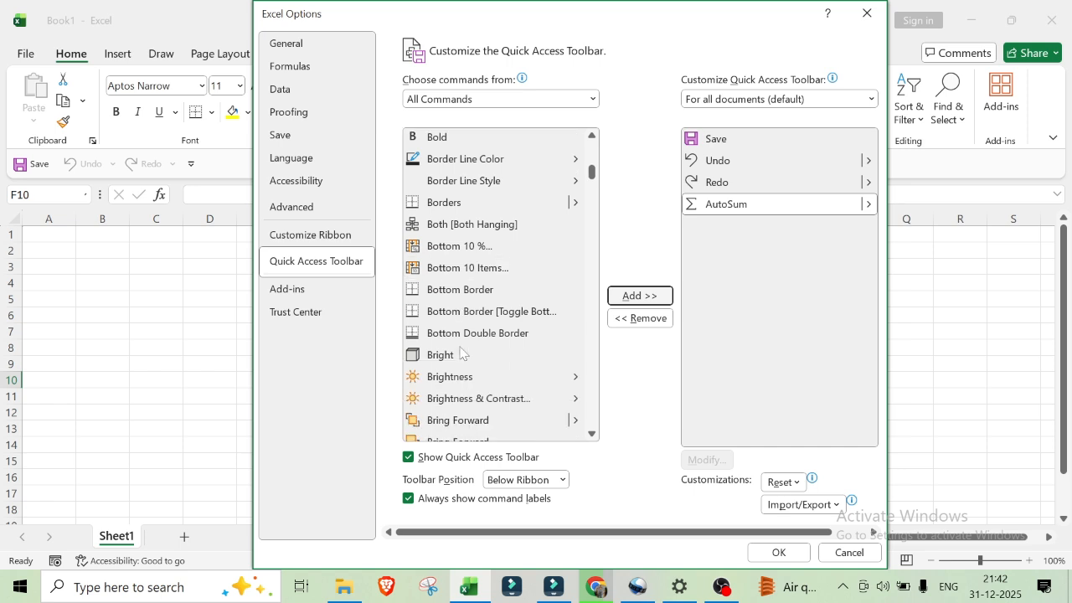
scroll(461, 352, down, 8)
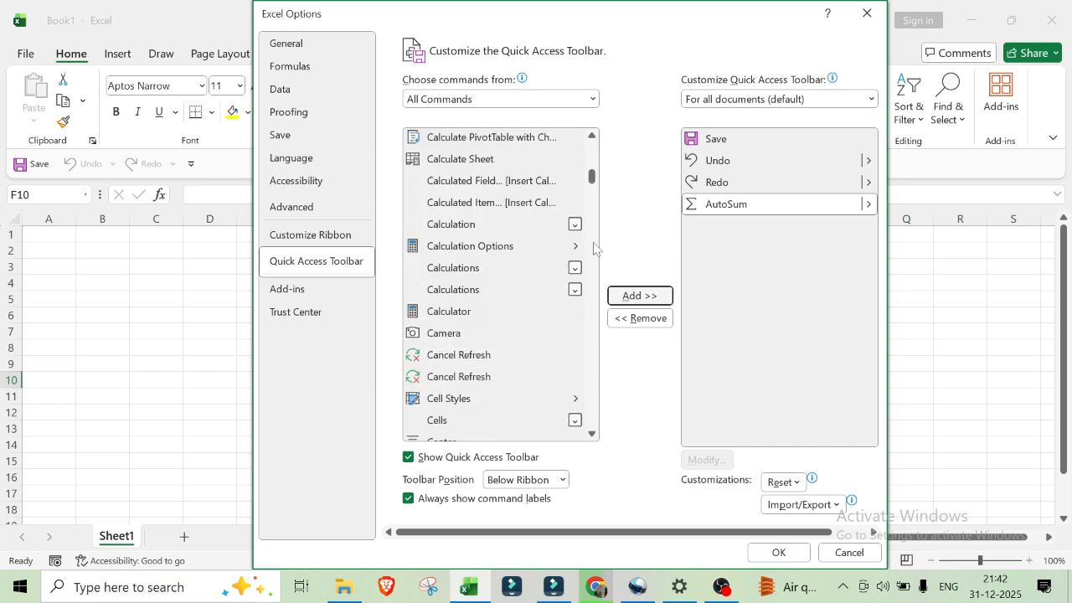
scroll(503, 335, down, 3)
scroll(503, 335, down, 7)
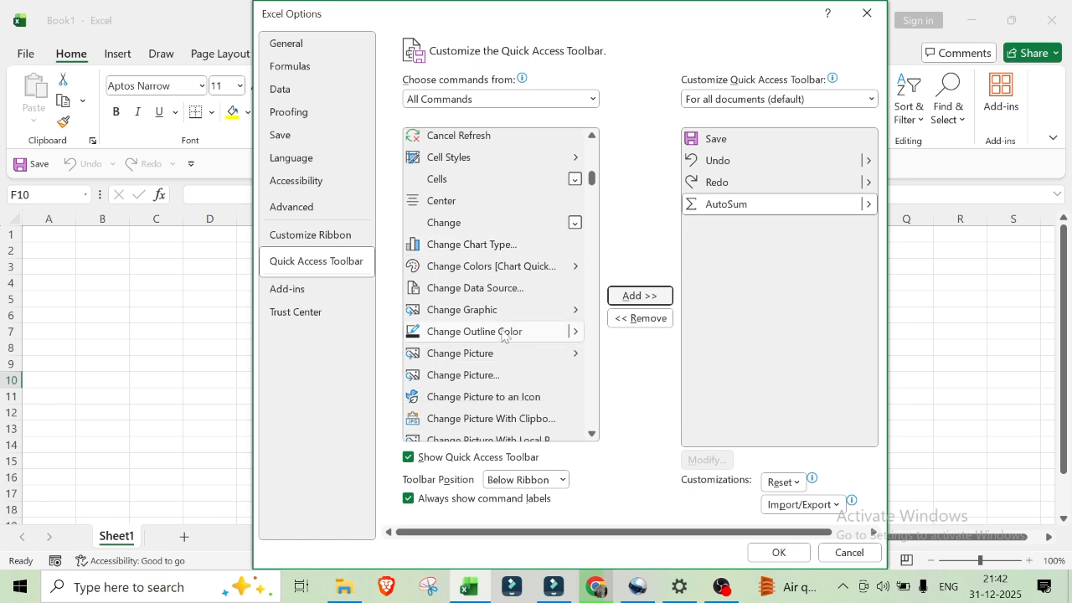
scroll(494, 349, down, 6)
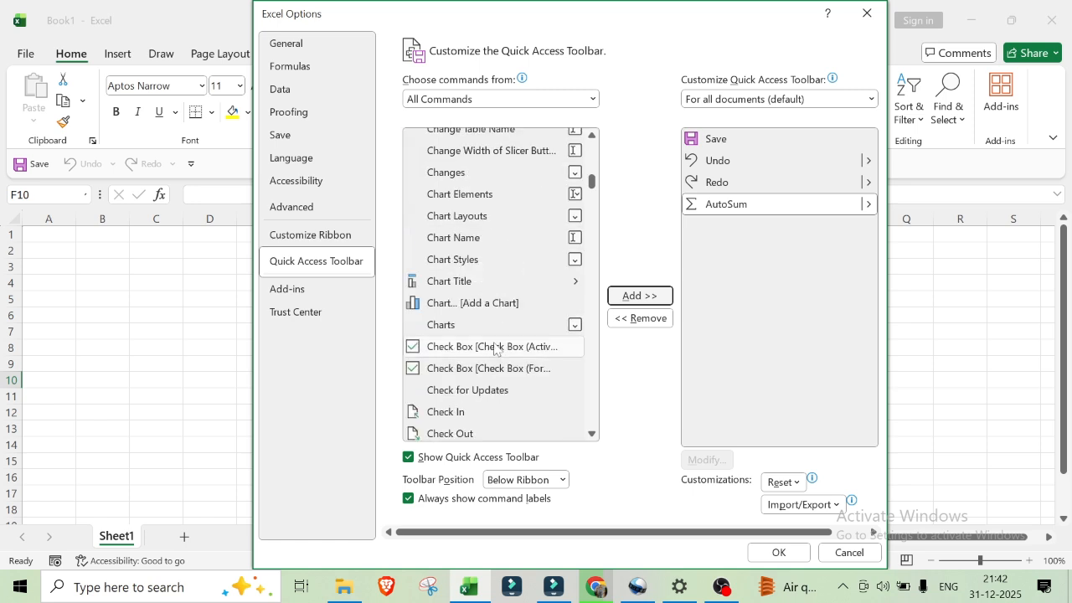
scroll(494, 348, down, 3)
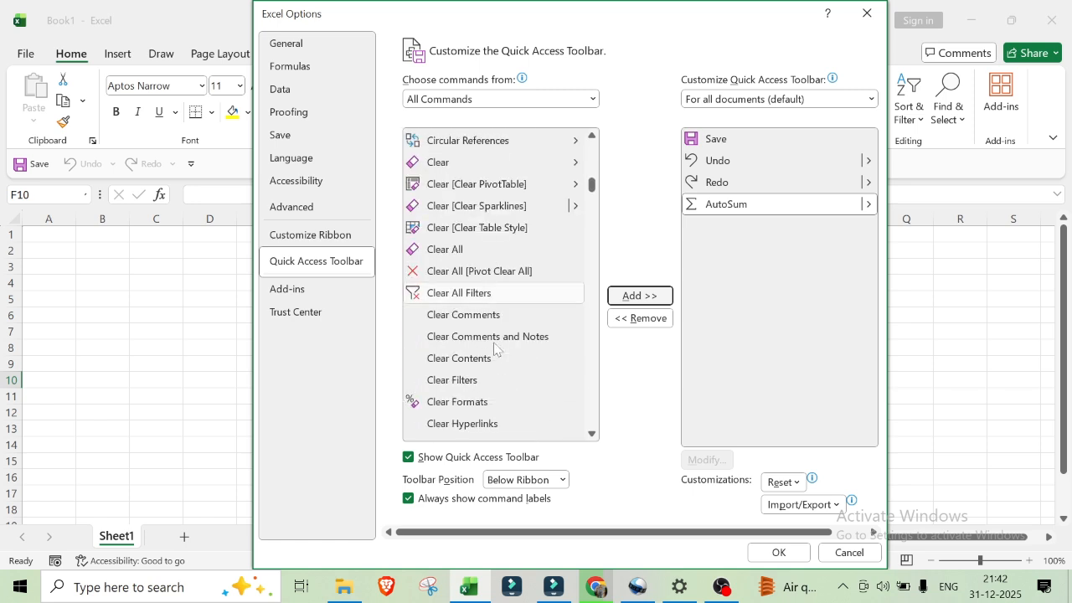
scroll(495, 348, down, 6)
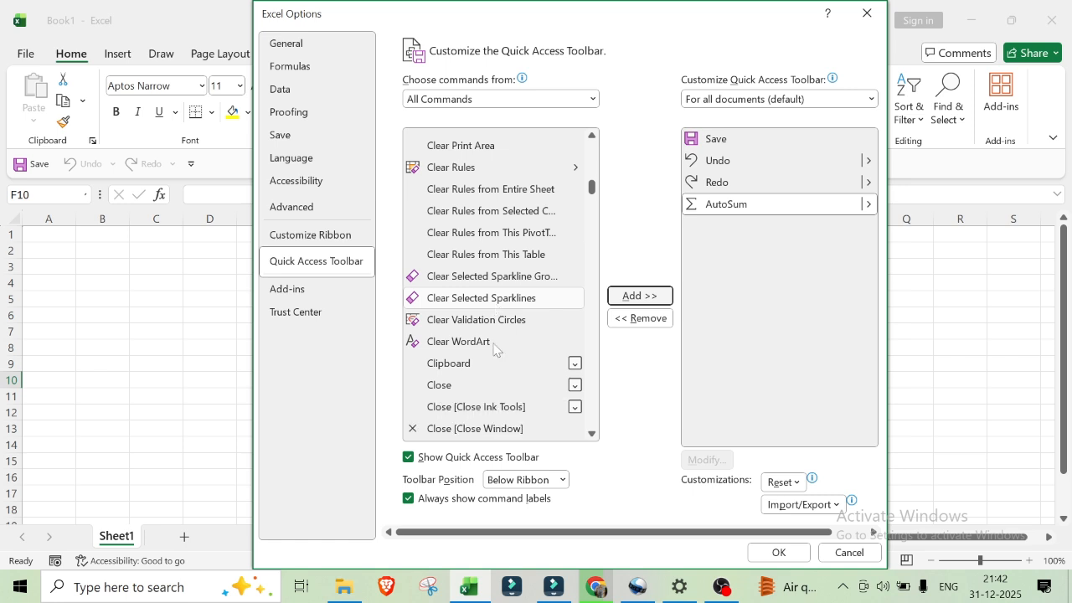
scroll(494, 349, down, 5)
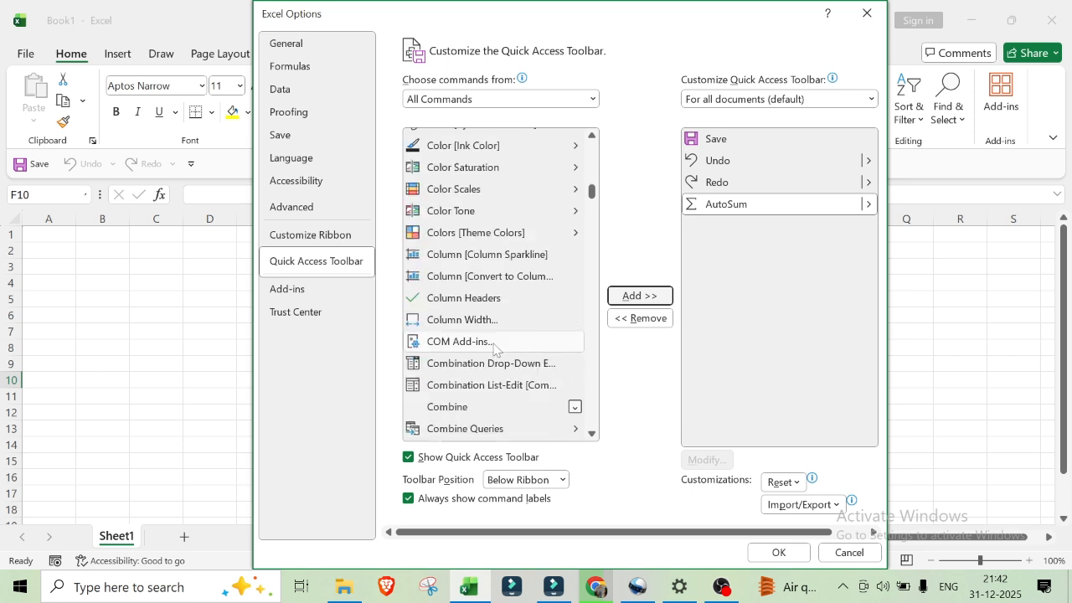
scroll(495, 349, down, 12)
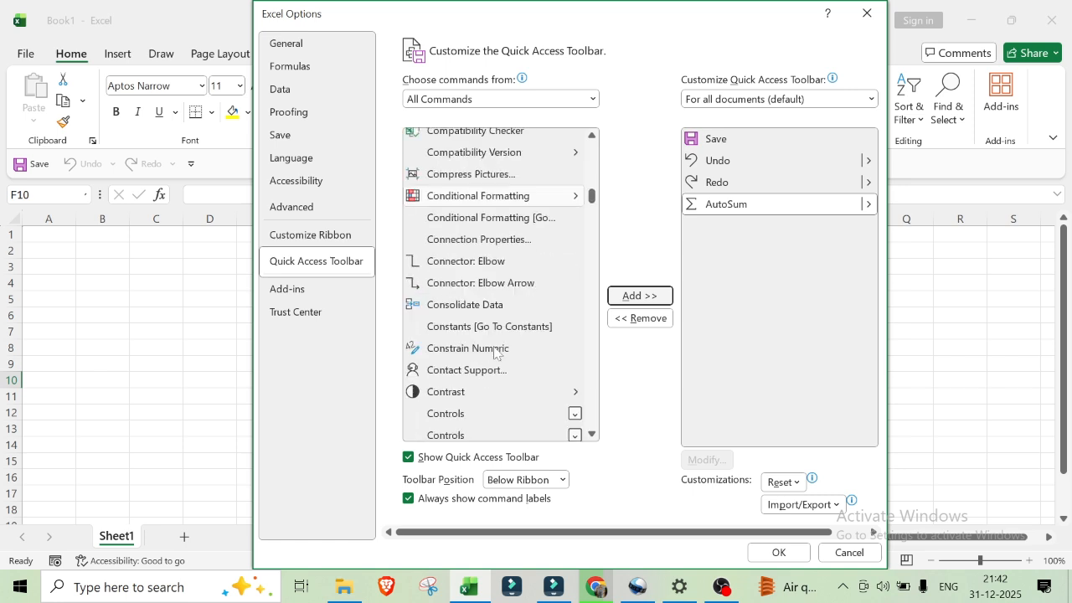
scroll(494, 351, down, 9)
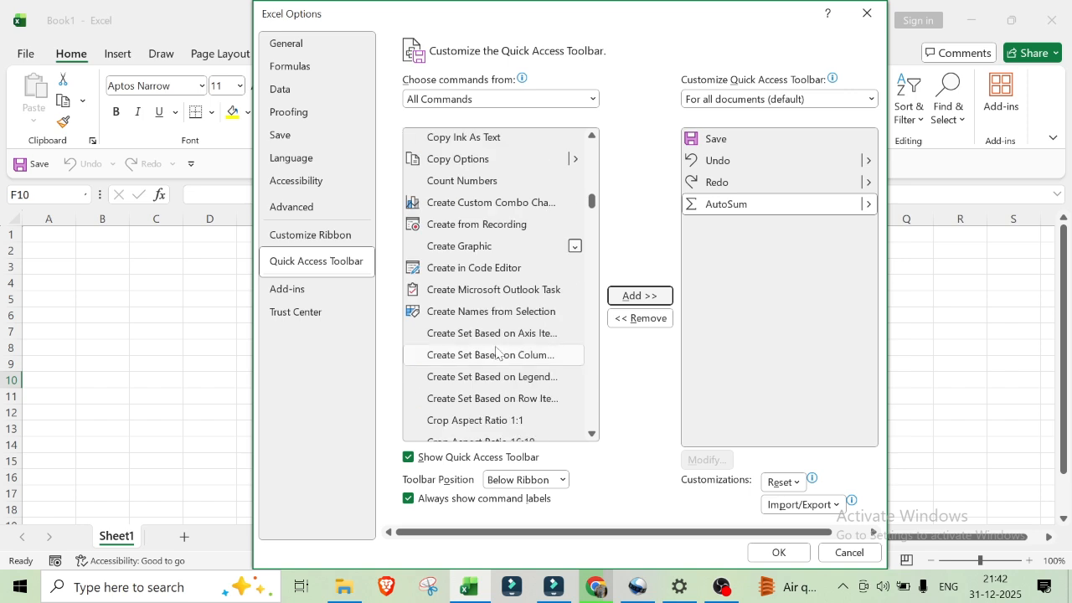
scroll(494, 352, down, 4)
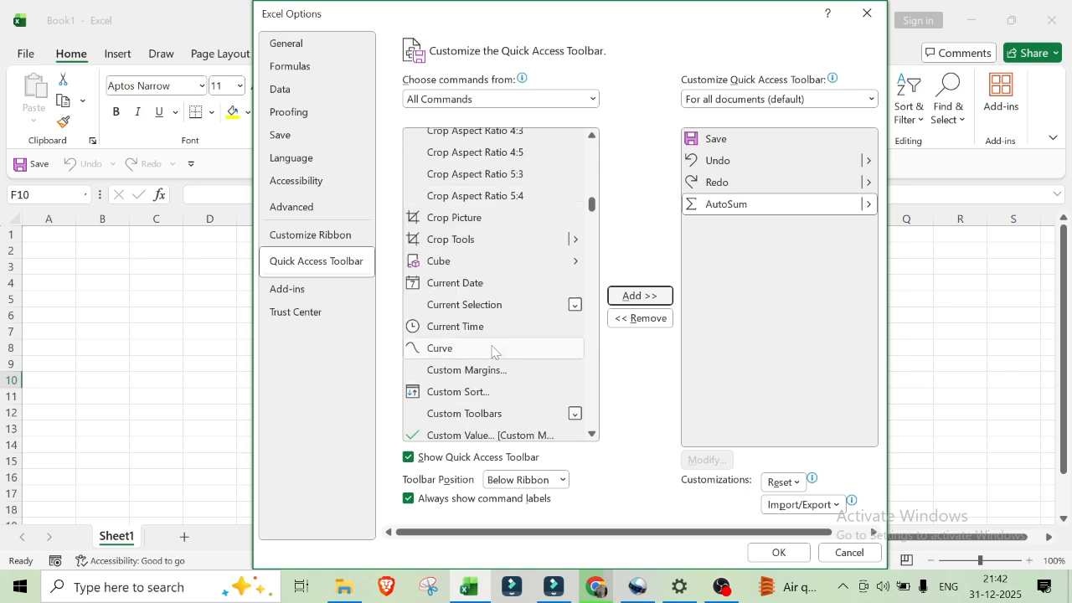
scroll(492, 351, down, 5)
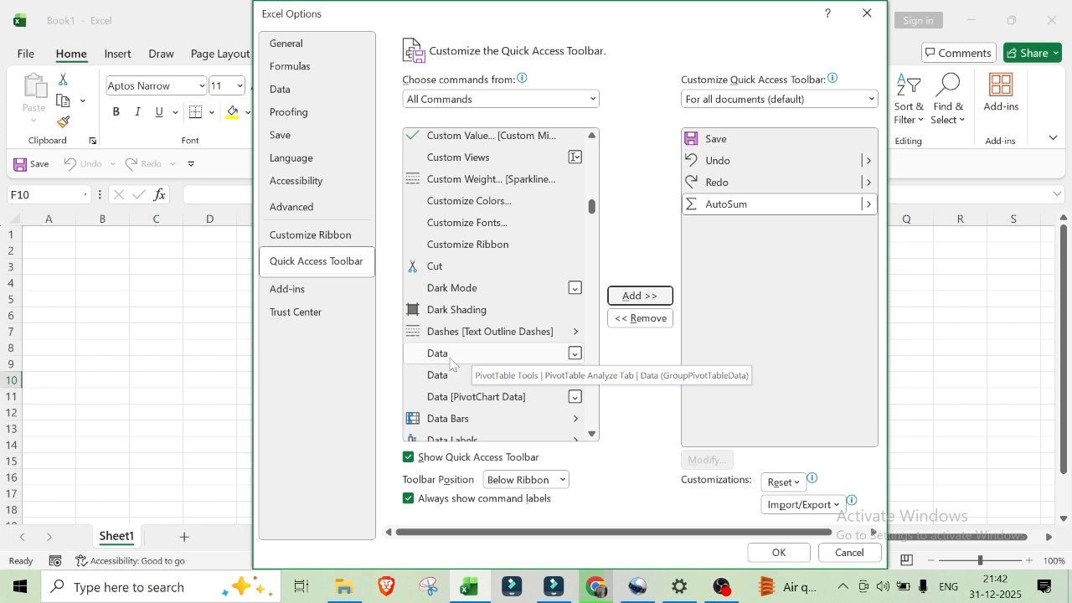
click(447, 358)
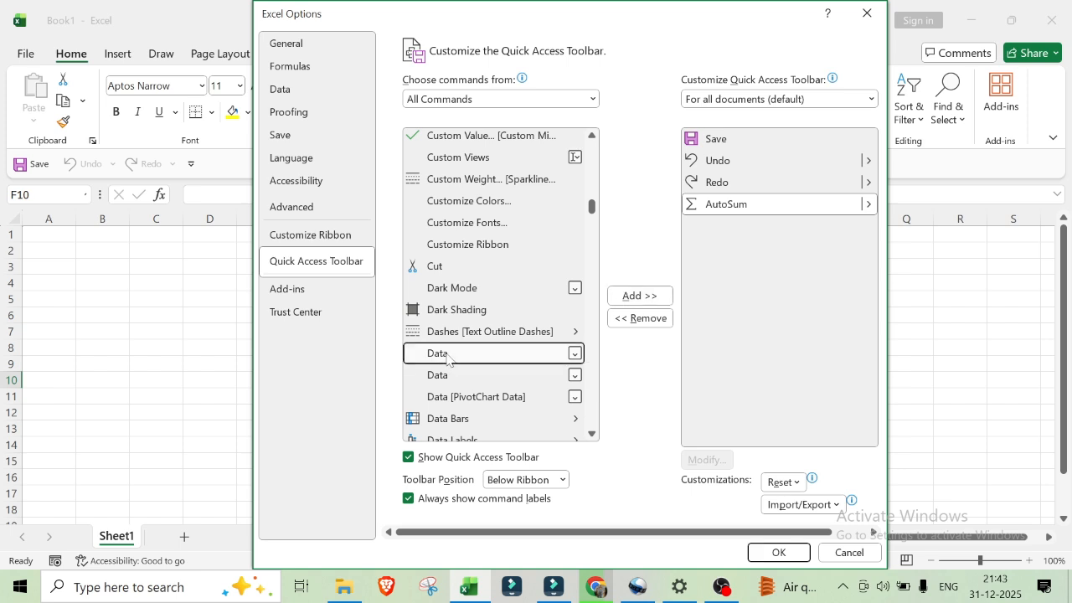
click(633, 298)
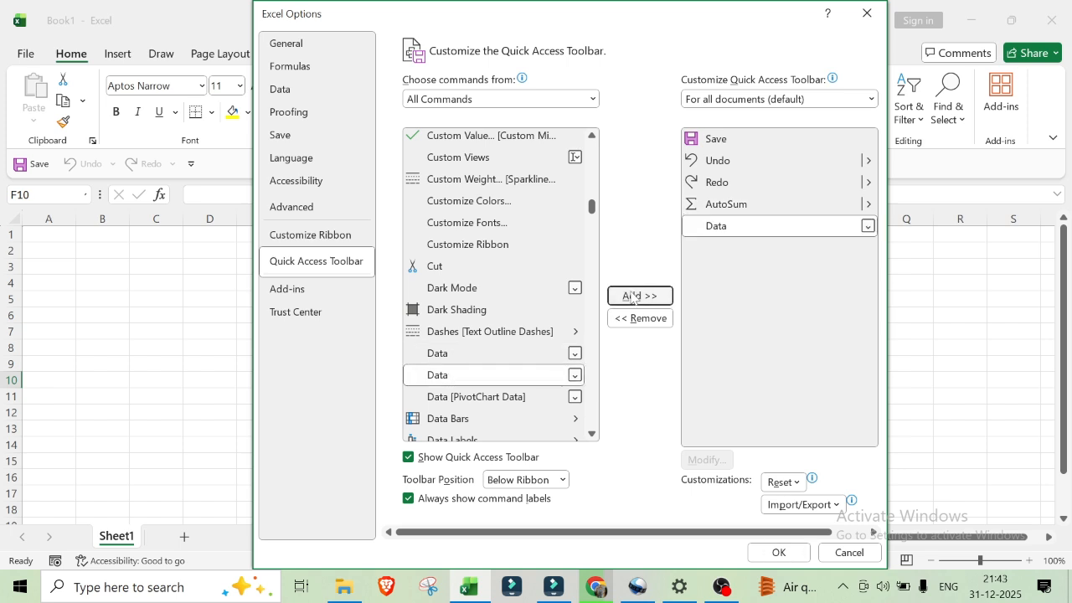
Step: Switch the command source to Popular Commands and add New File to the Quick Access Toolbar
scroll(490, 413, down, 3)
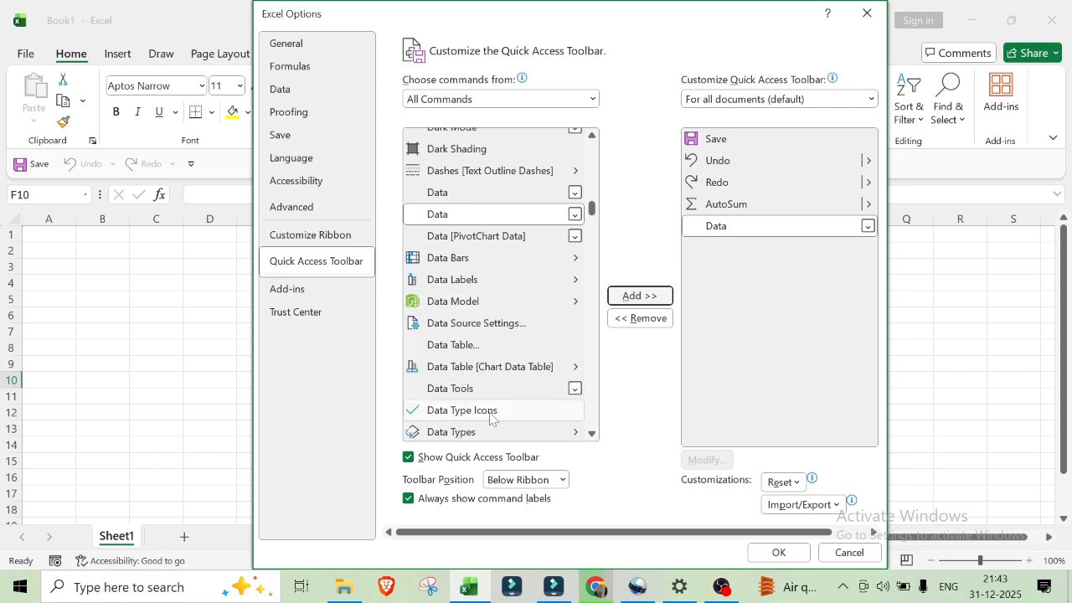
scroll(493, 418, down, 2)
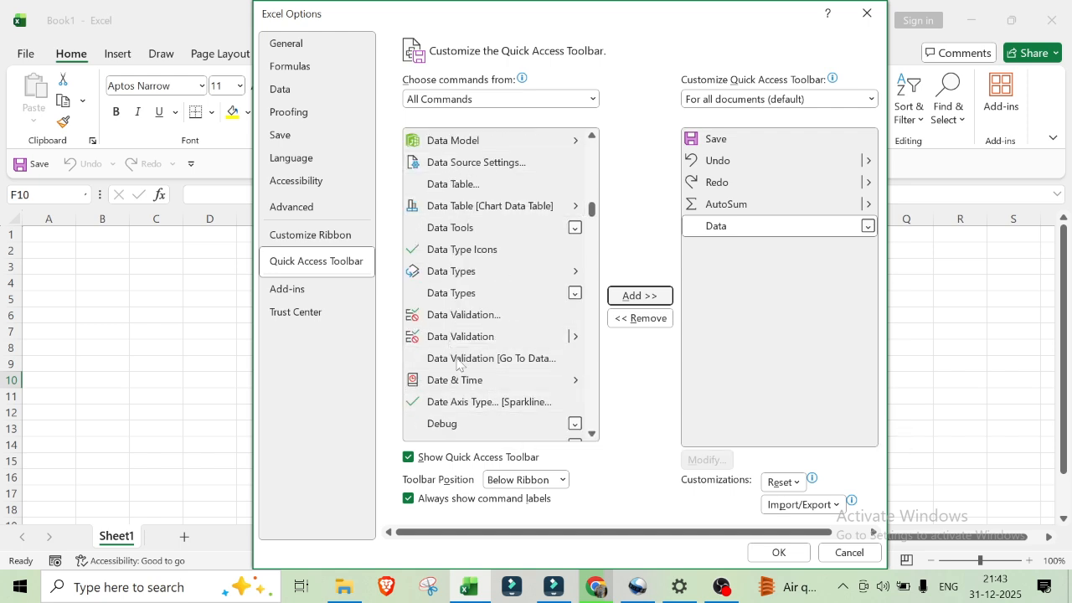
scroll(473, 375, down, 3)
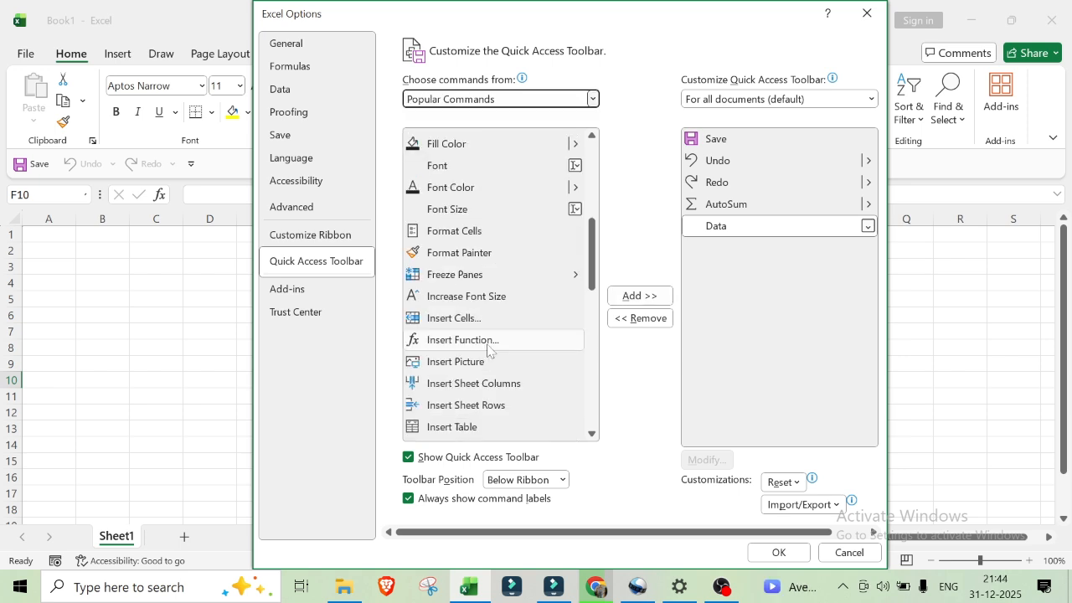
scroll(489, 350, down, 2)
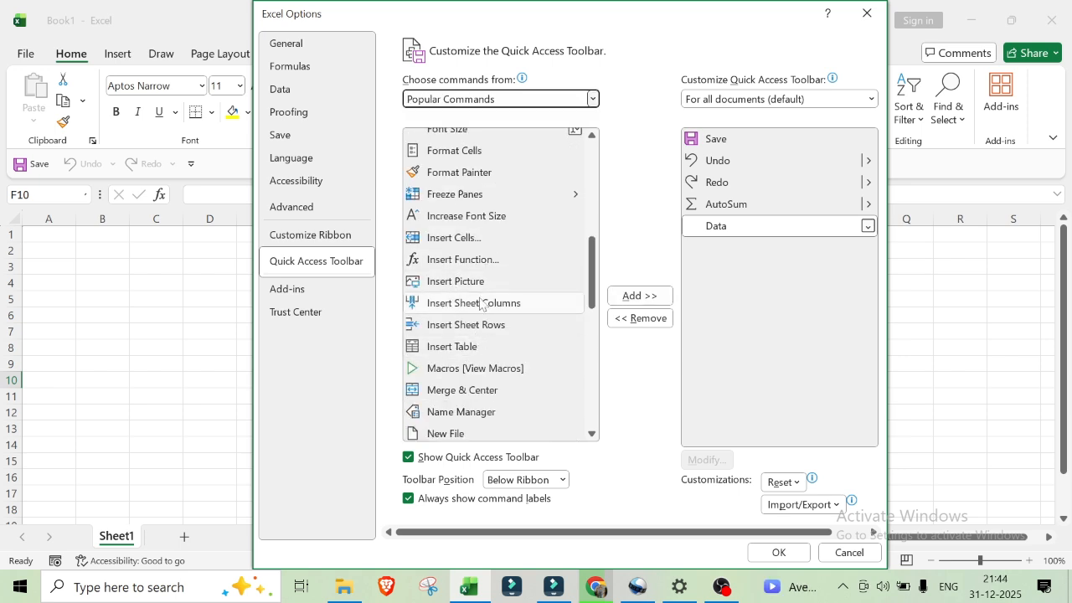
scroll(495, 377, down, 1)
scroll(497, 382, down, 3)
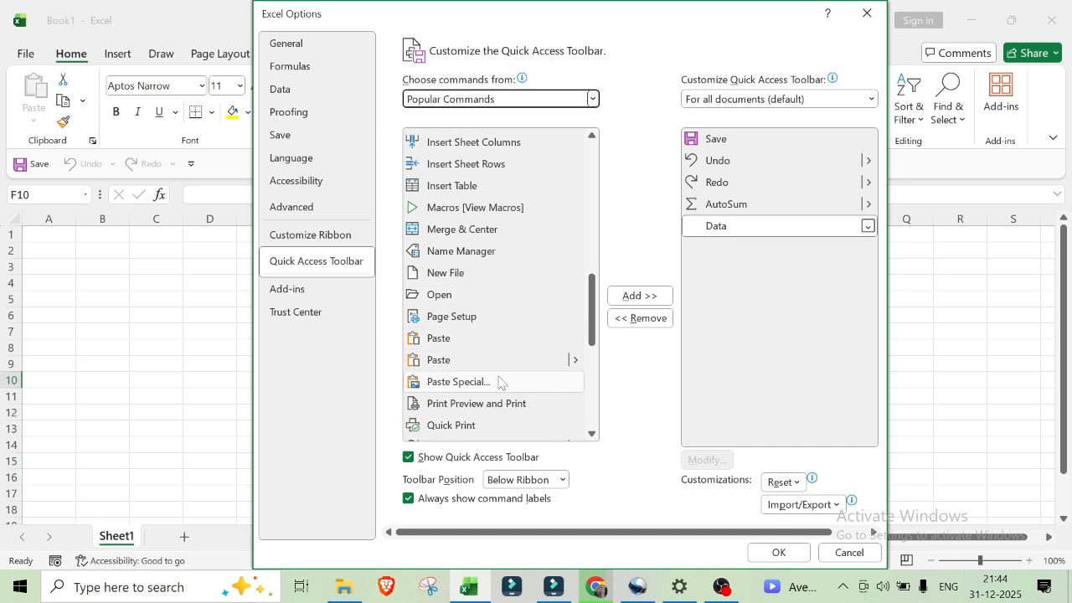
scroll(461, 251, up, 1)
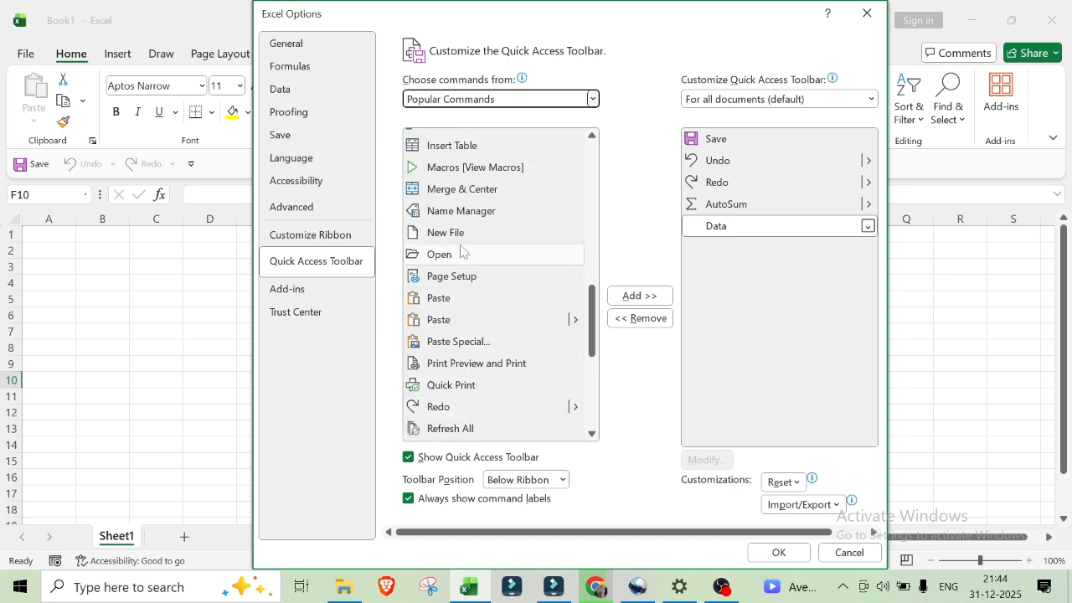
click(465, 234)
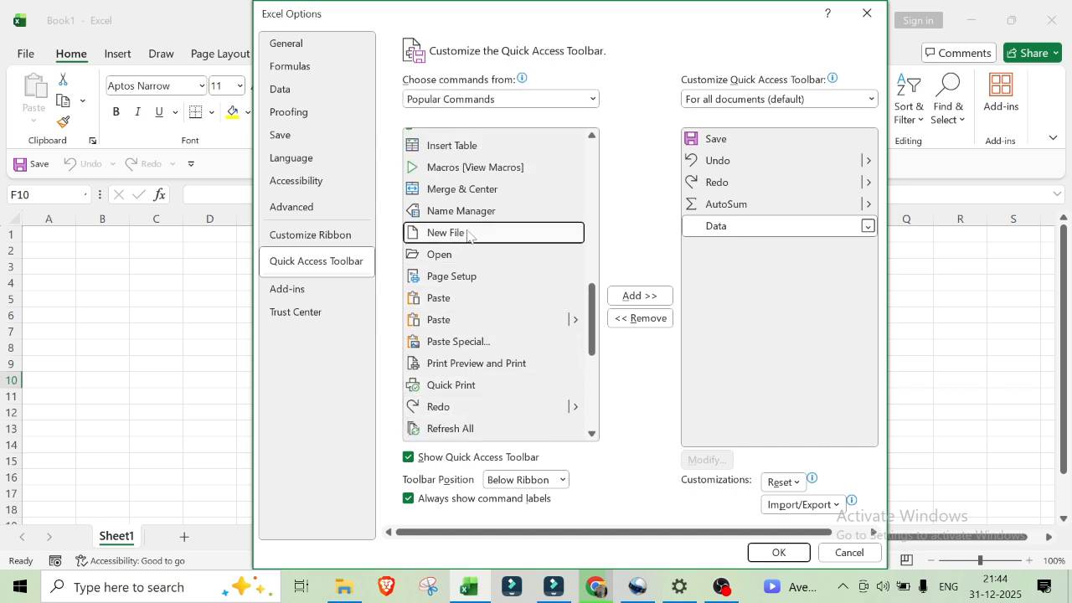
click(637, 297)
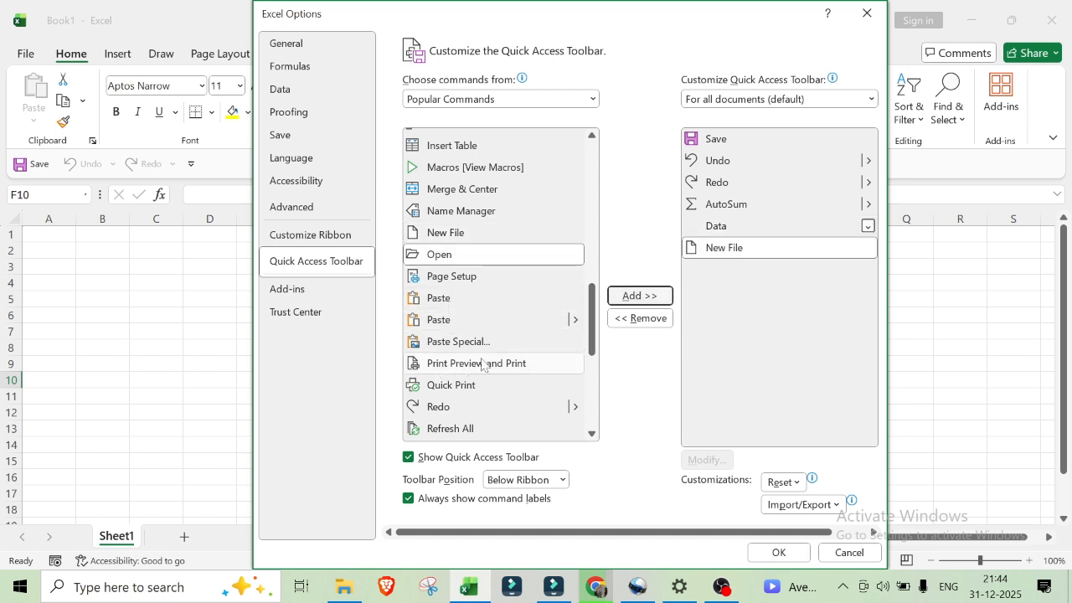
Step: Add Save As from the popular commands to the Quick Access Toolbar and apply the toolbar changes
scroll(482, 364, down, 3)
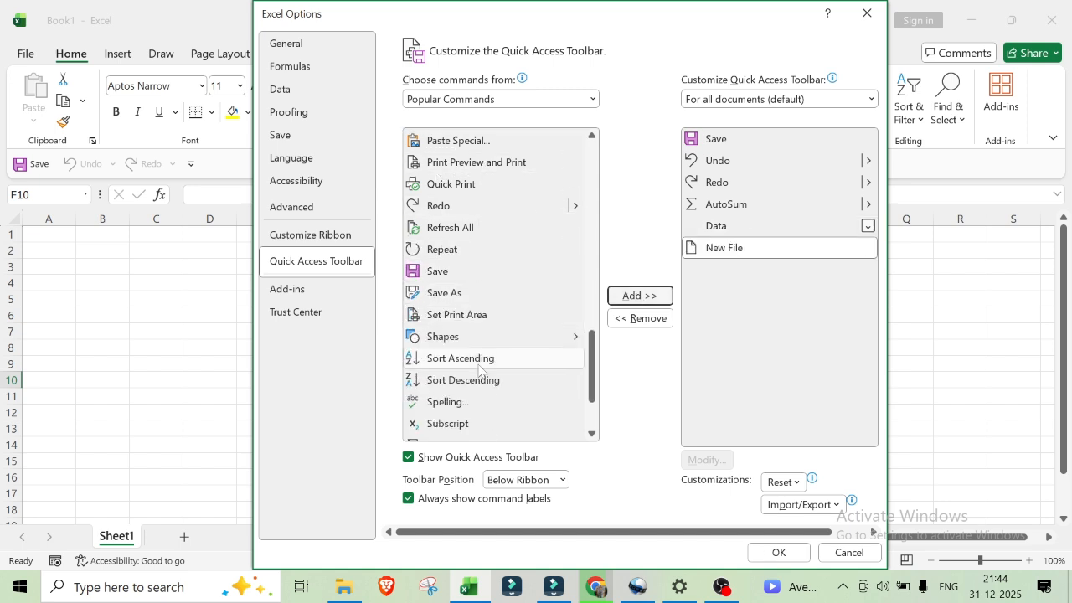
click(480, 296)
click(637, 296)
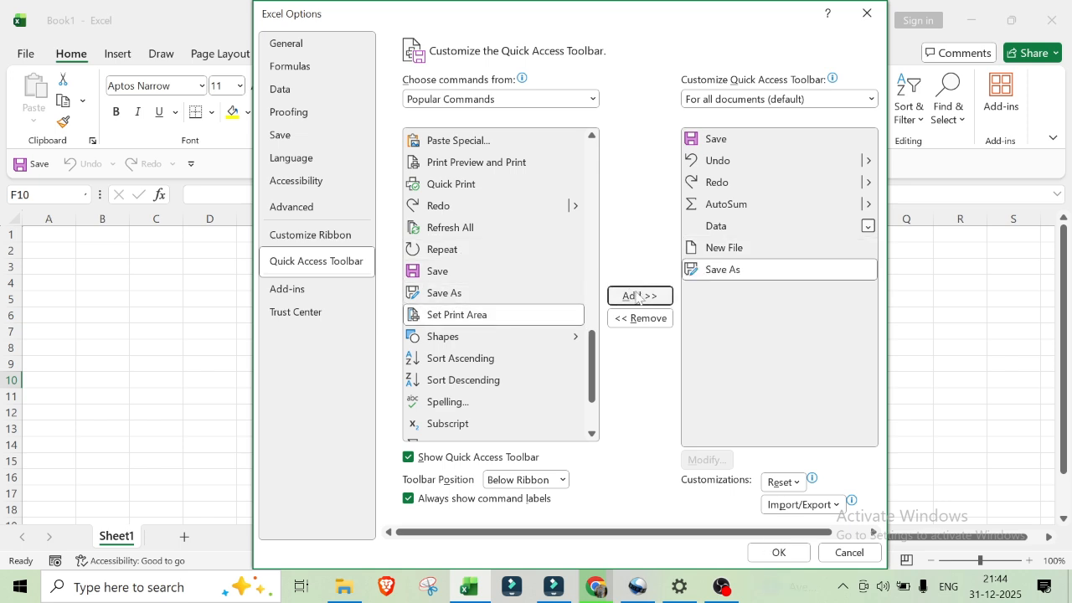
click(778, 553)
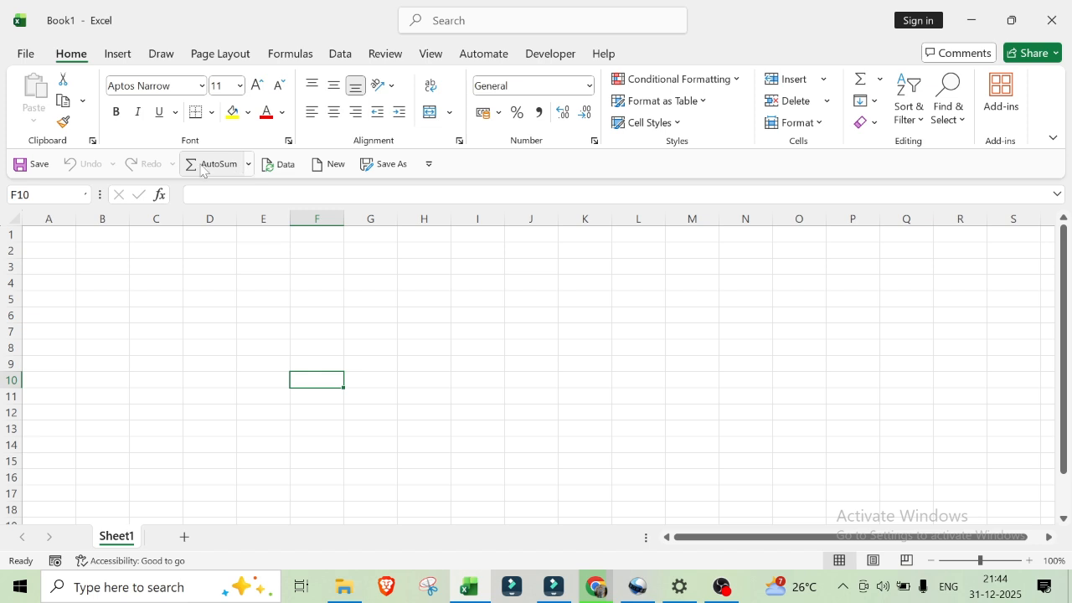
Step: Examine the Data command on the Quick Access Toolbar and its Refresh options, leaving them unused
click(280, 164)
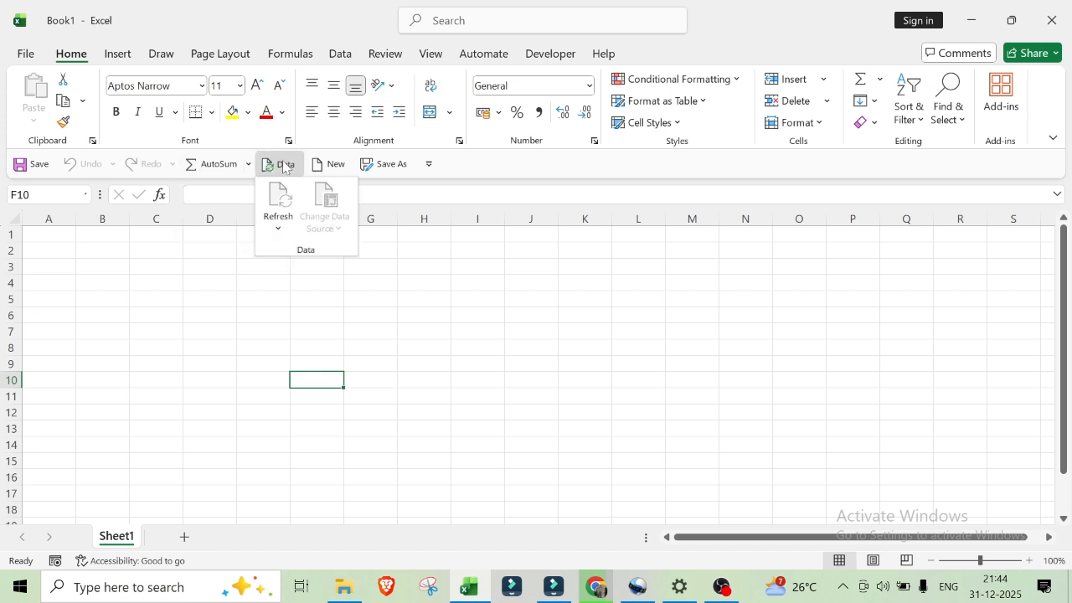
click(279, 229)
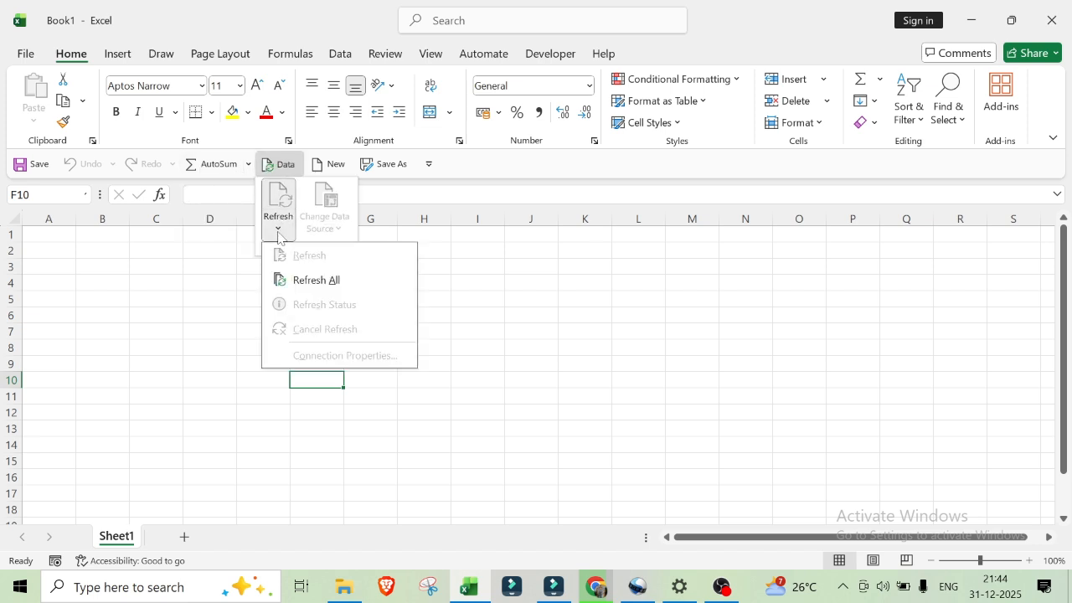
click(617, 262)
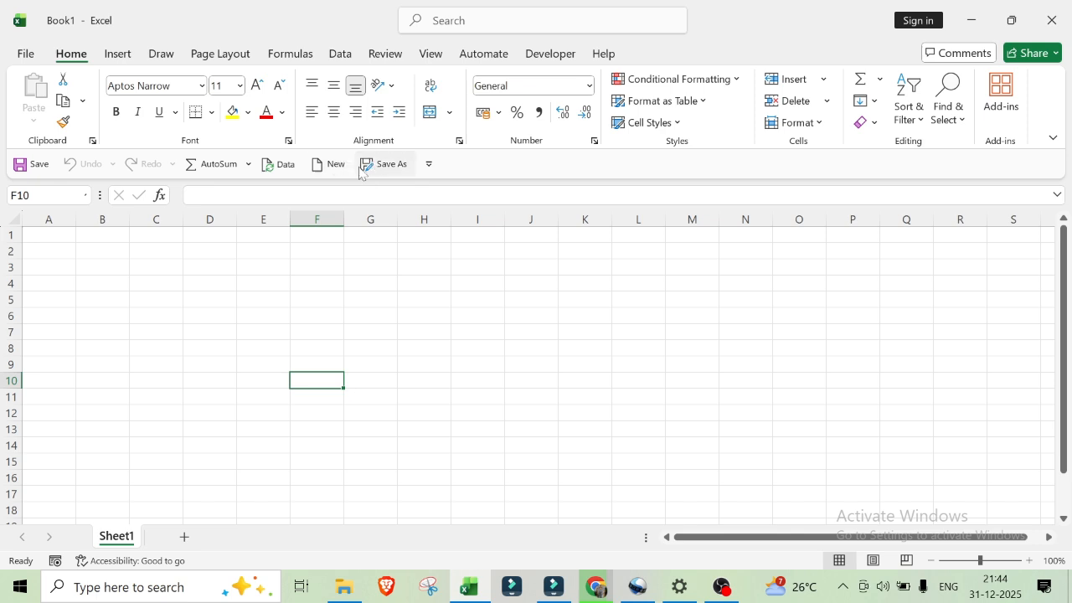
Step: Create a new blank workbook with the Quick Access Toolbar's New command, and return to Book1
click(331, 168)
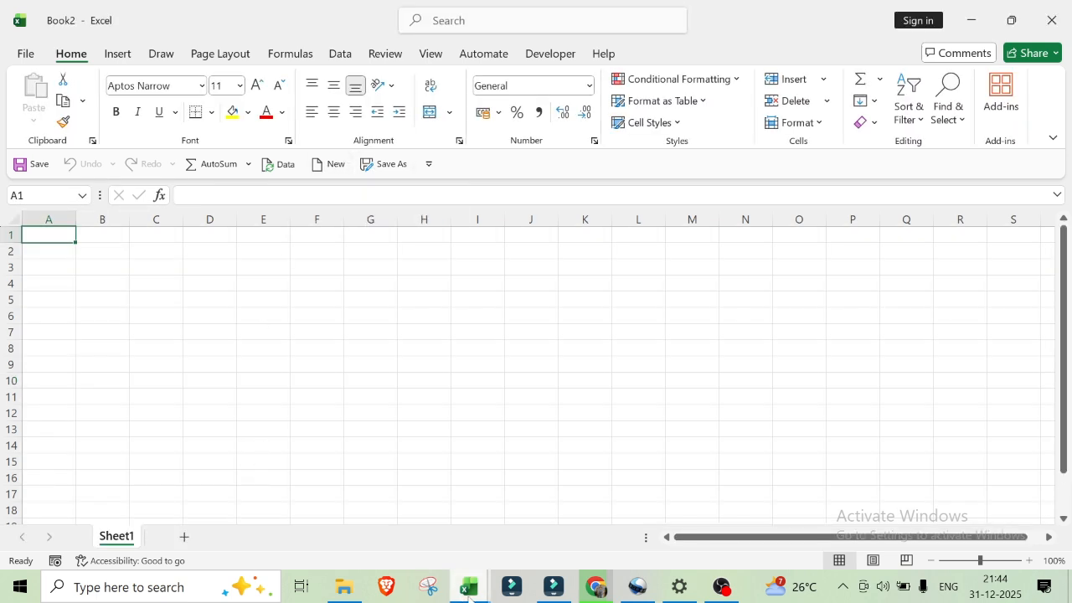
mouse_move(469, 591)
click(419, 546)
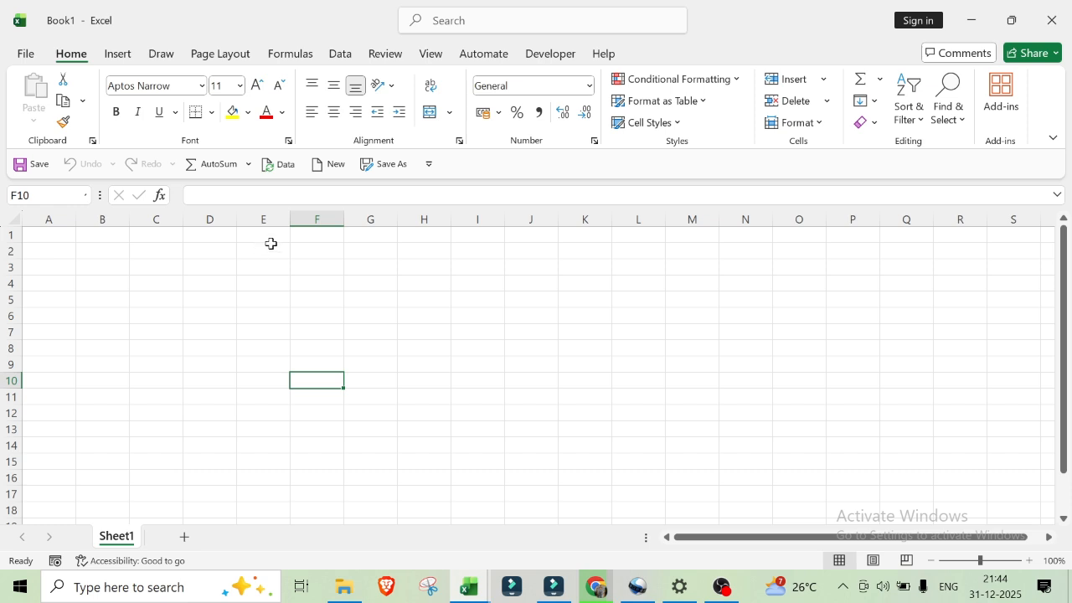
Step: Reopen the Quick Access Toolbar customization in Excel Options and choose All Commands as the command source
click(25, 55)
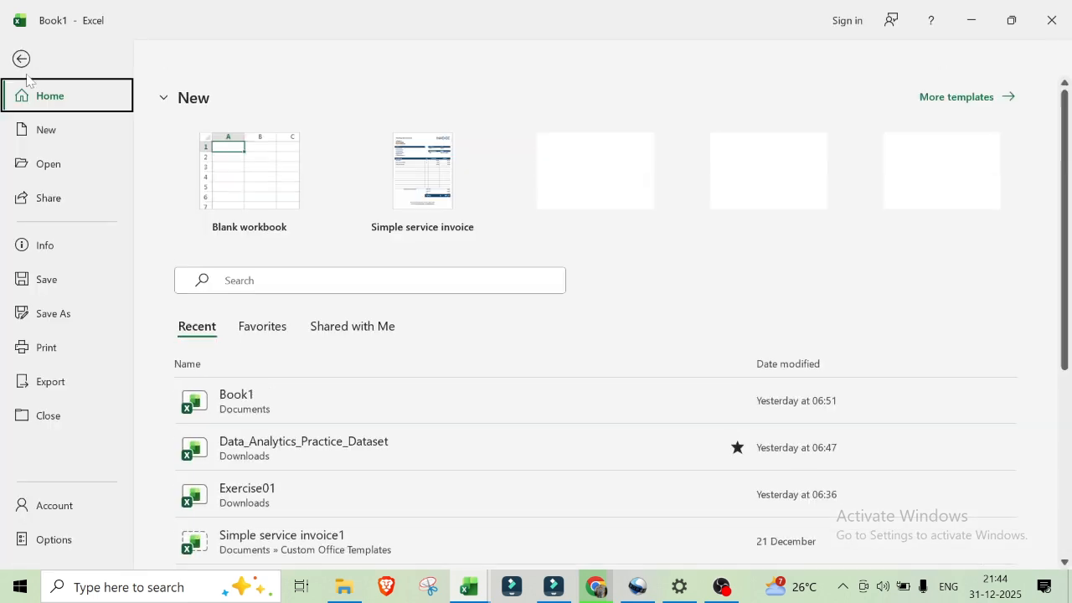
click(48, 539)
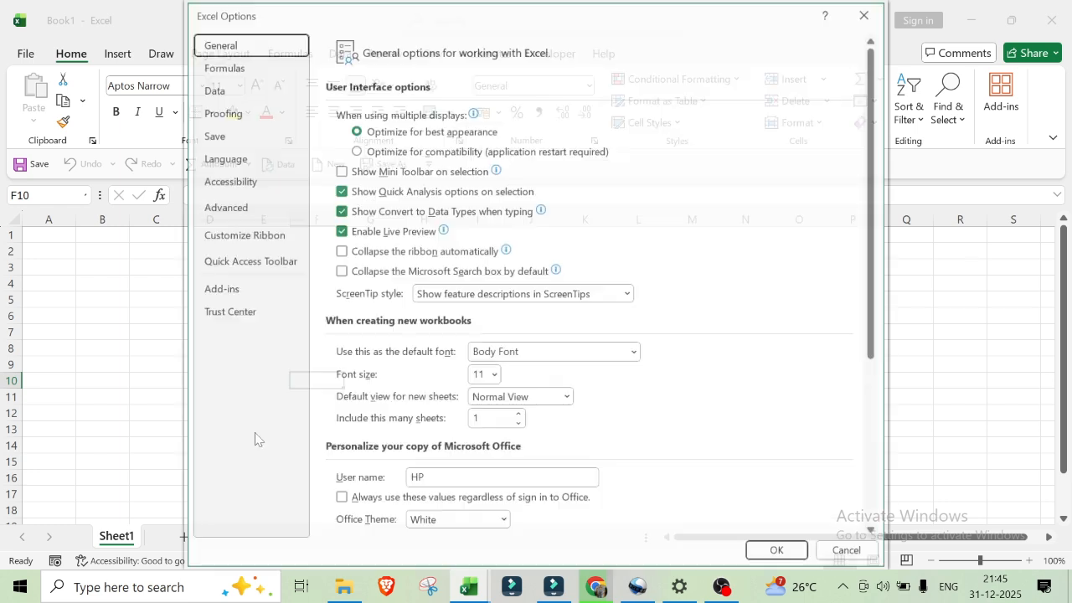
click(233, 264)
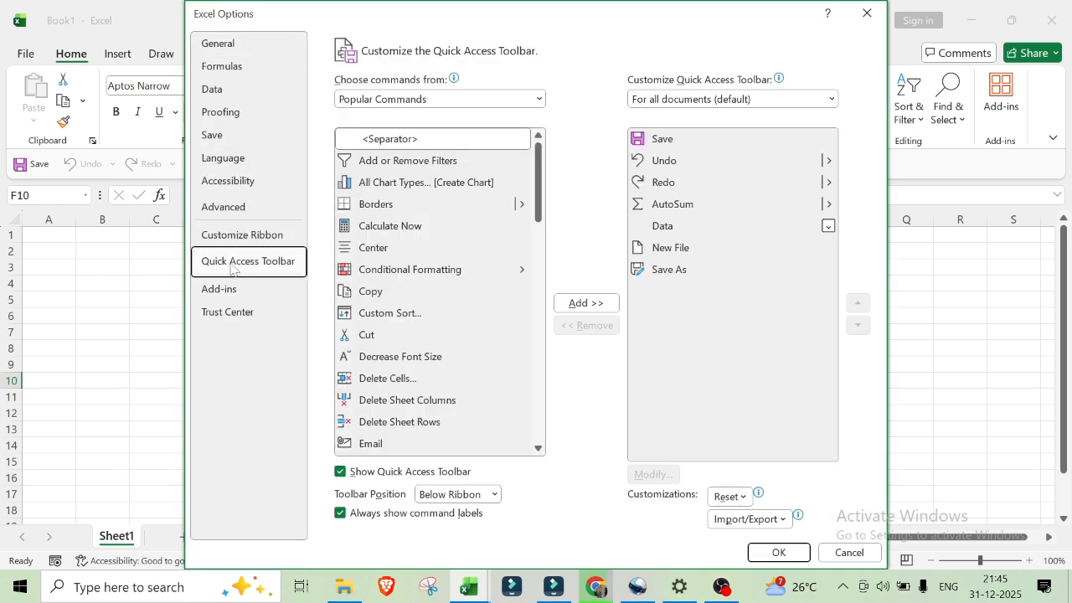
click(539, 99)
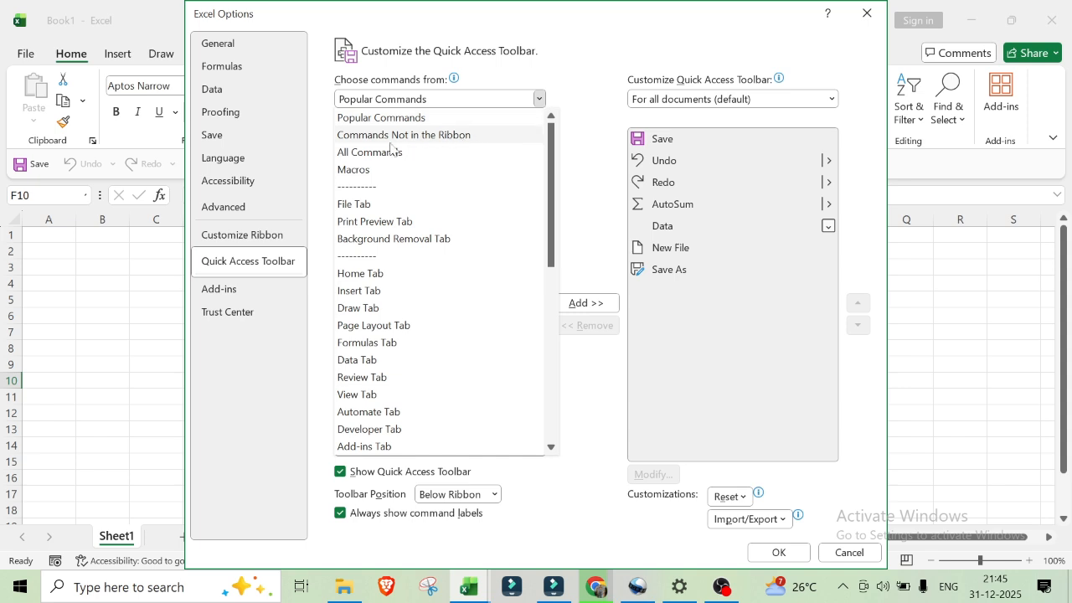
key(Escape)
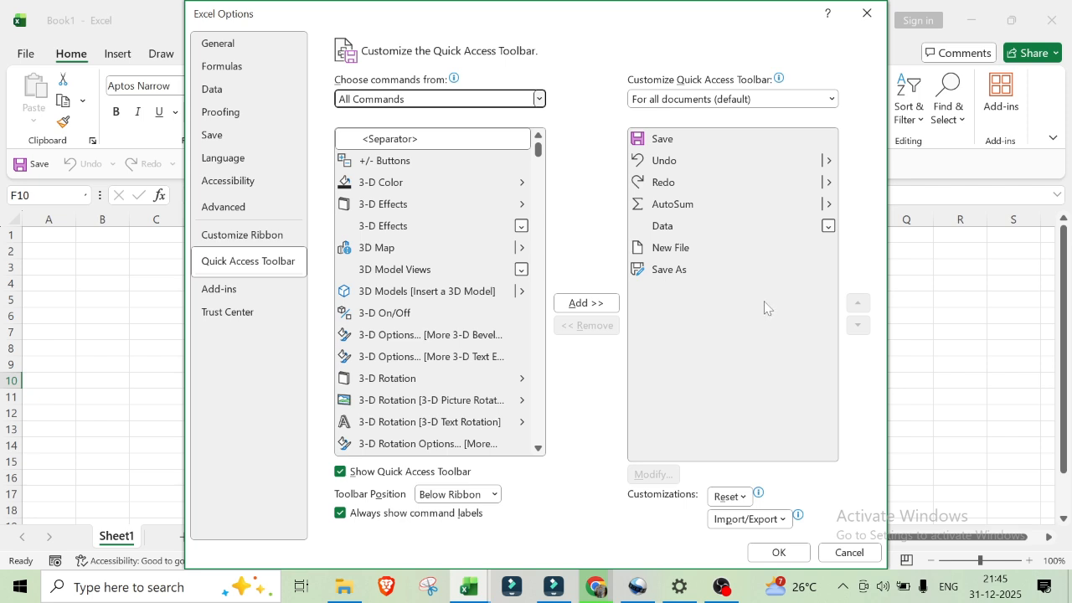
Step: Remove the Data command from the Quick Access Toolbar and apply the change
click(714, 227)
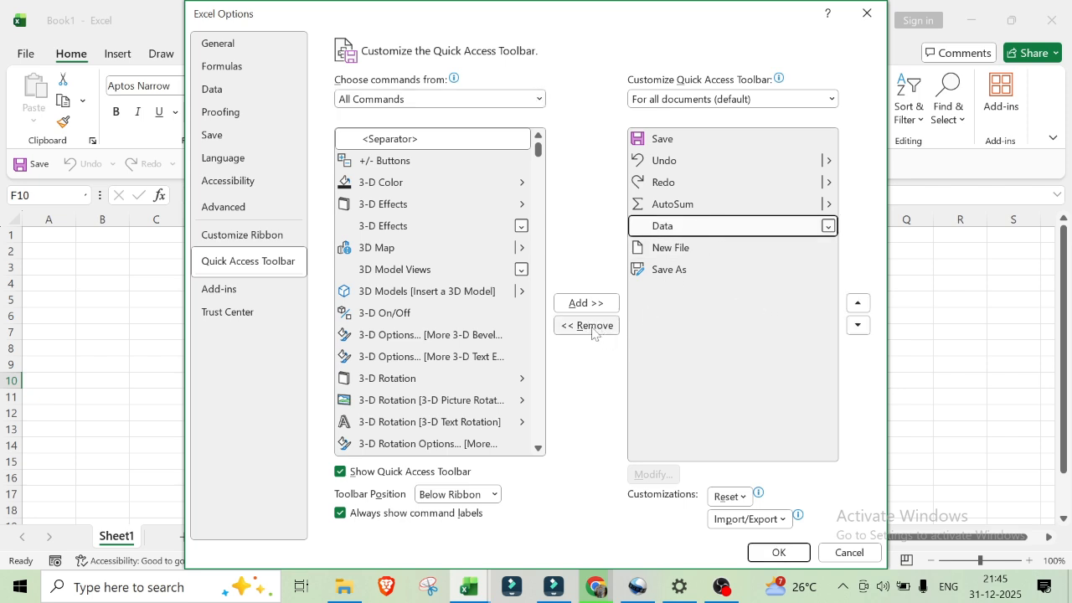
click(592, 327)
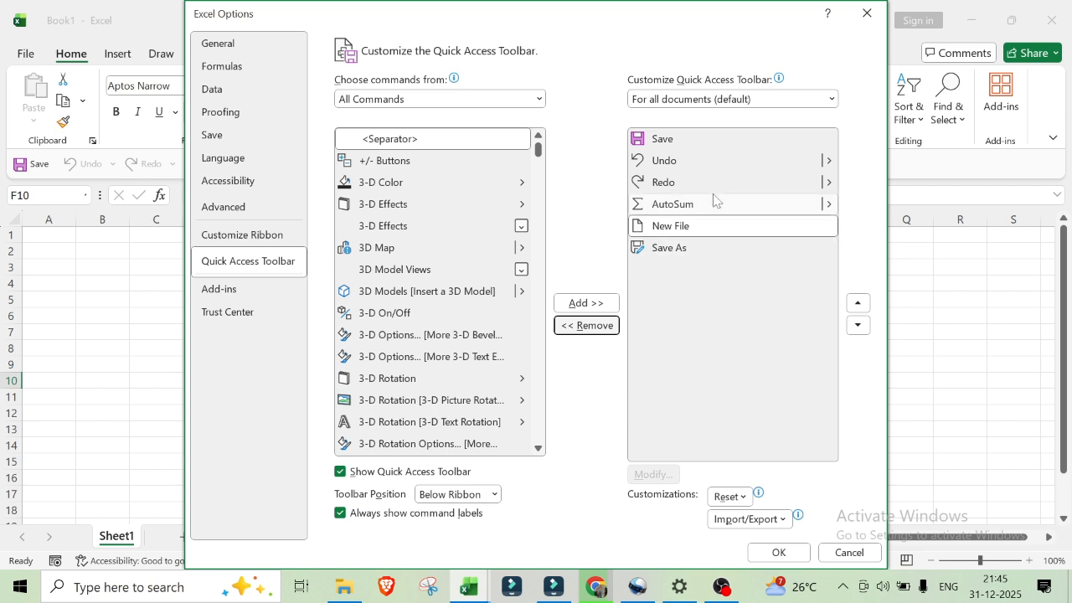
click(779, 553)
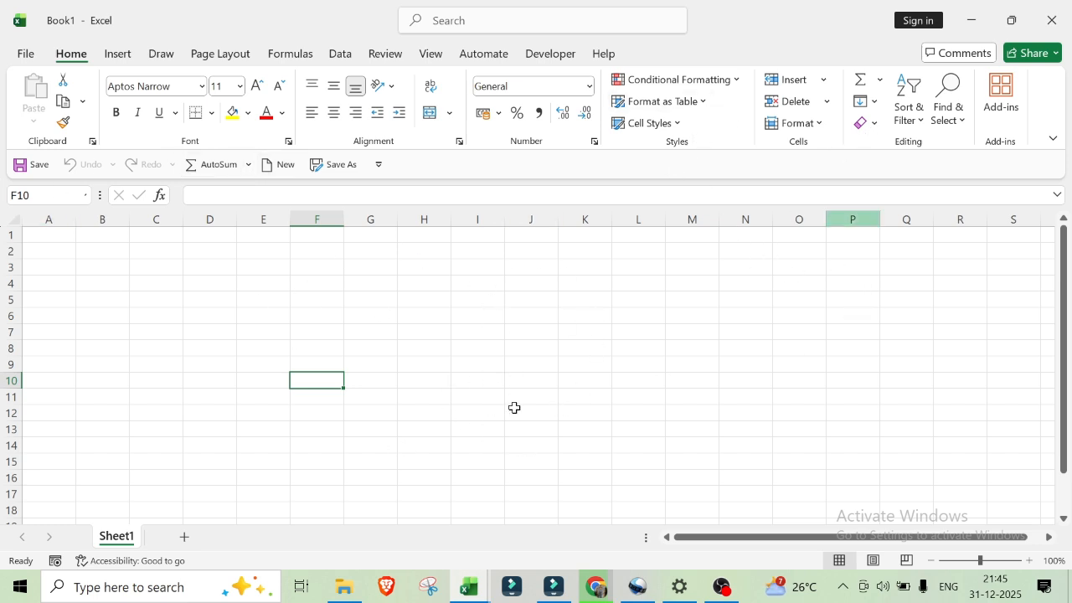
Step: Add Conditional Formatting and the Insert cells command from the ribbon to the Quick Access Toolbar
right_click(661, 83)
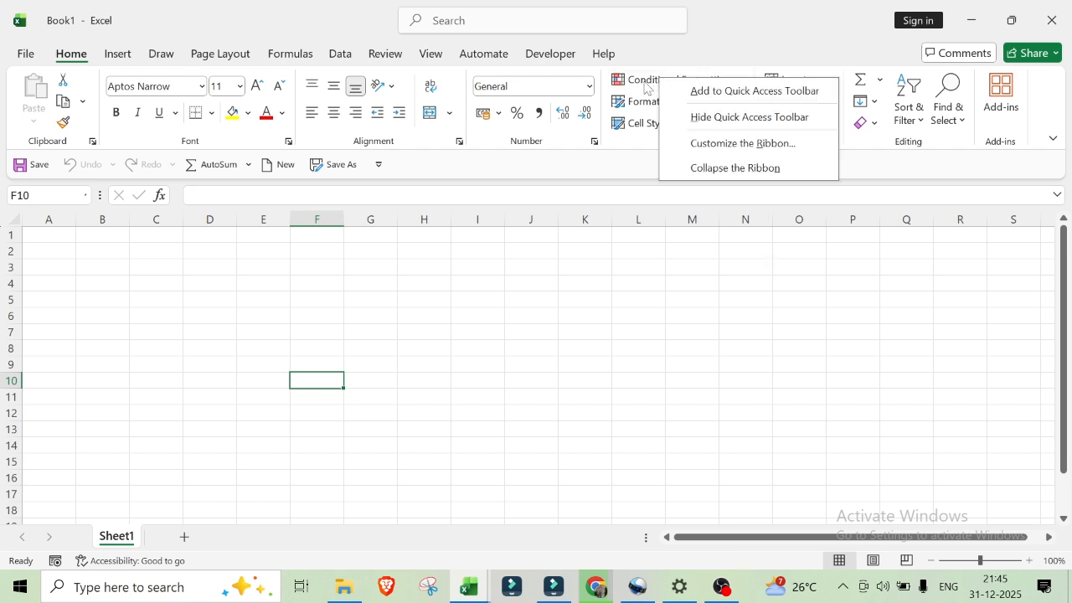
click(748, 92)
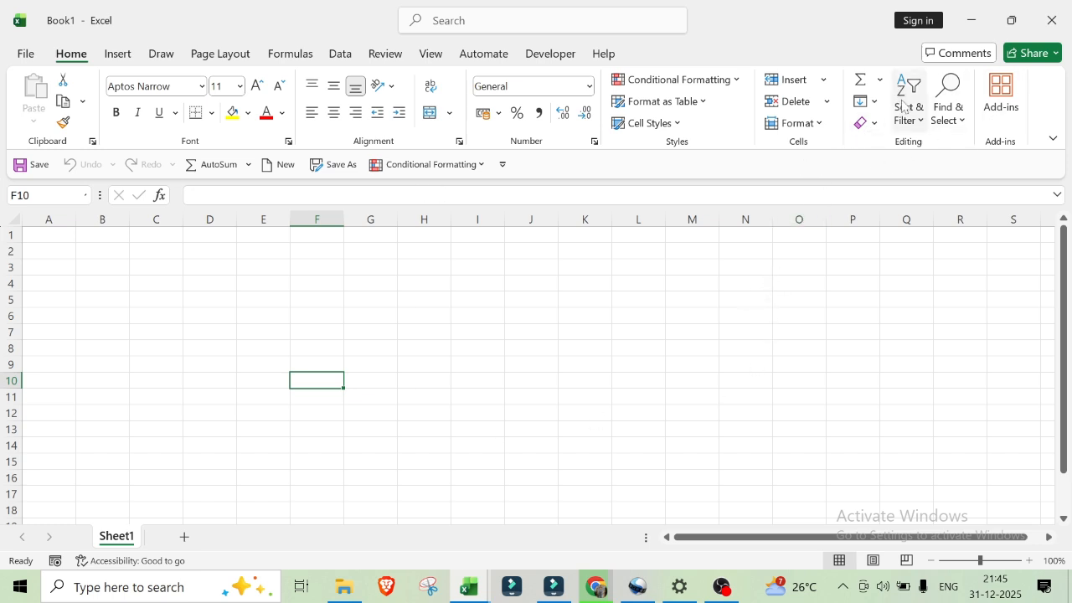
right_click(795, 81)
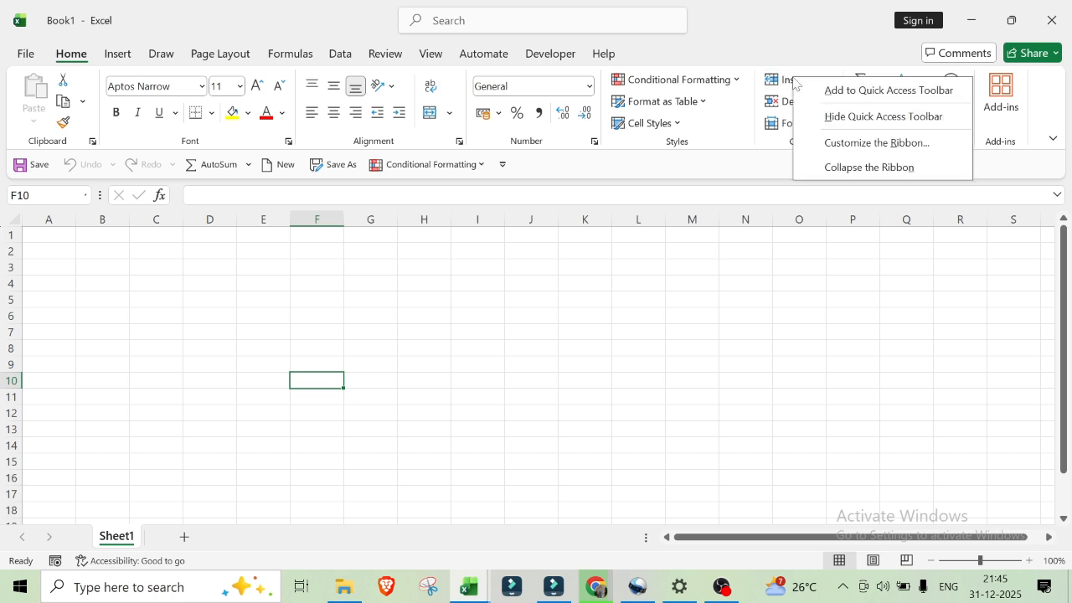
click(889, 90)
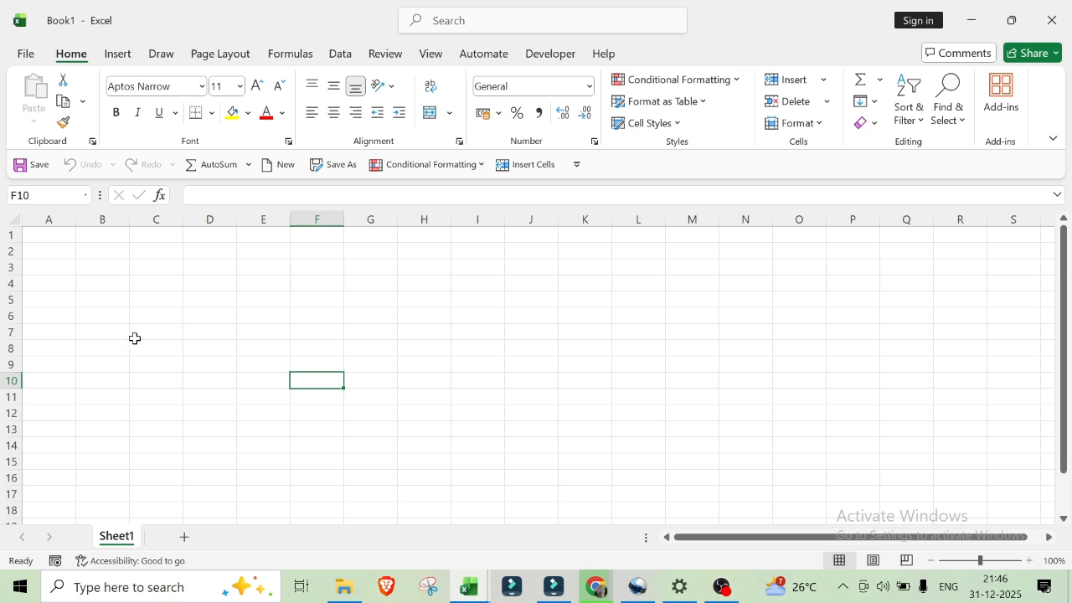
Step: Remove Insert Cells and Conditional Formatting from the Quick Access Toolbar
right_click(525, 169)
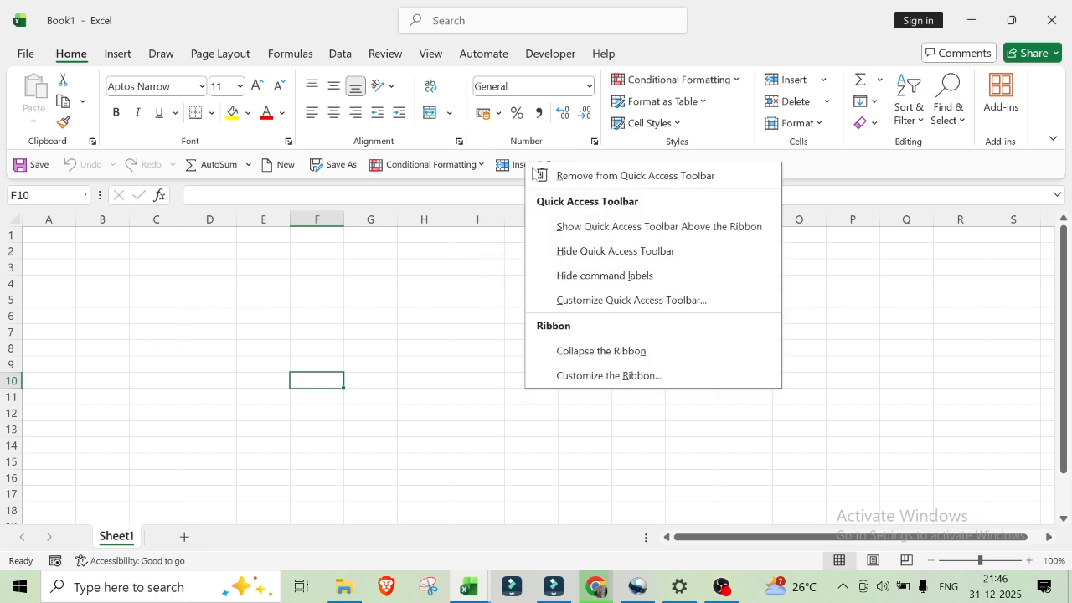
click(629, 177)
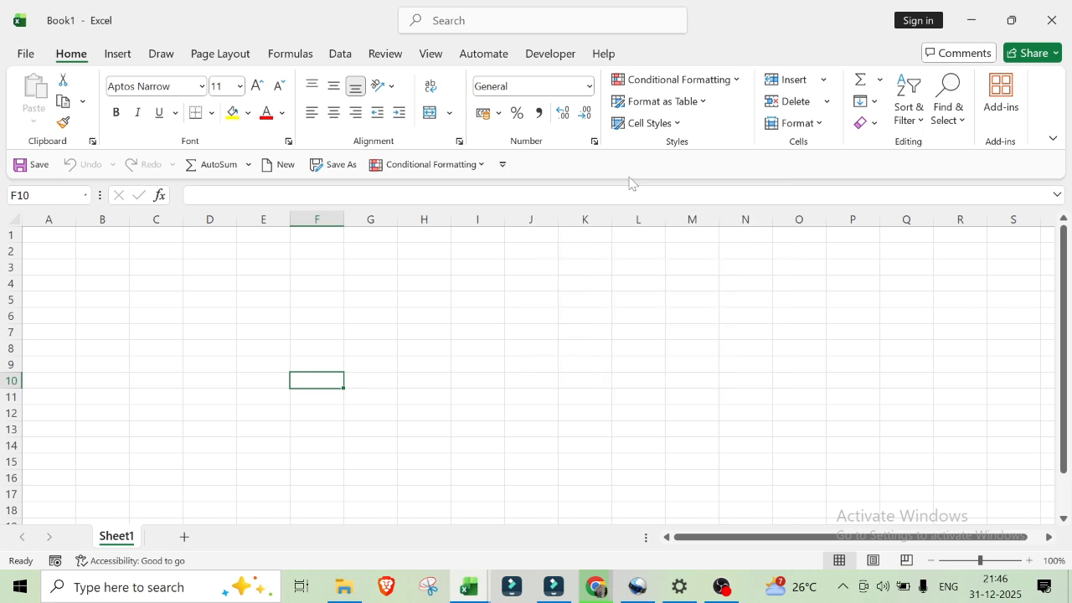
right_click(432, 166)
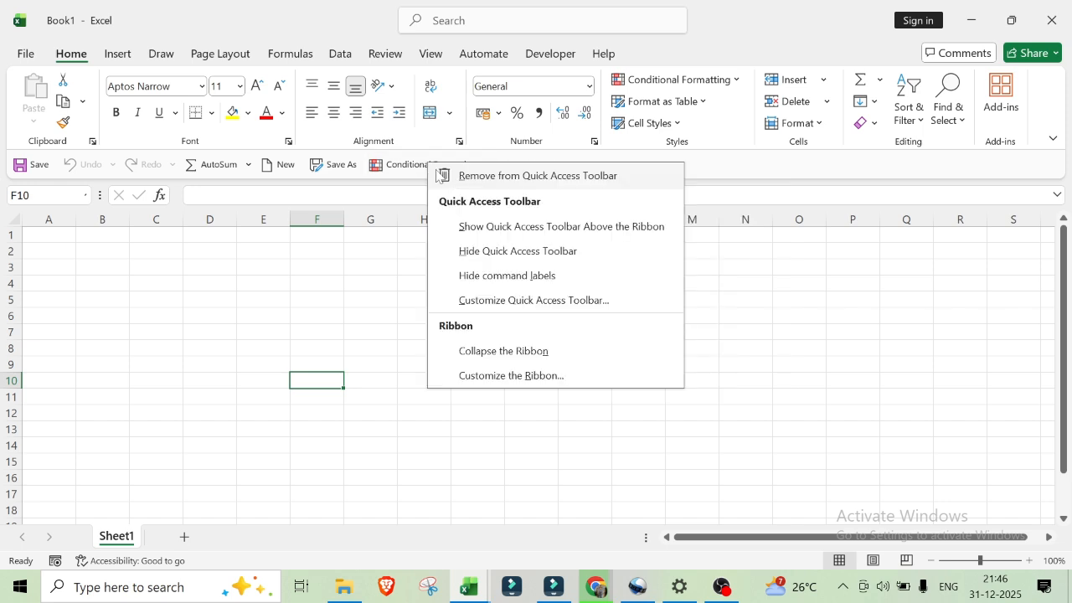
click(506, 181)
Step: Remove Save As, New and AutoSum from the Quick Access Toolbar, keeping Save, Undo and Redo
right_click(336, 167)
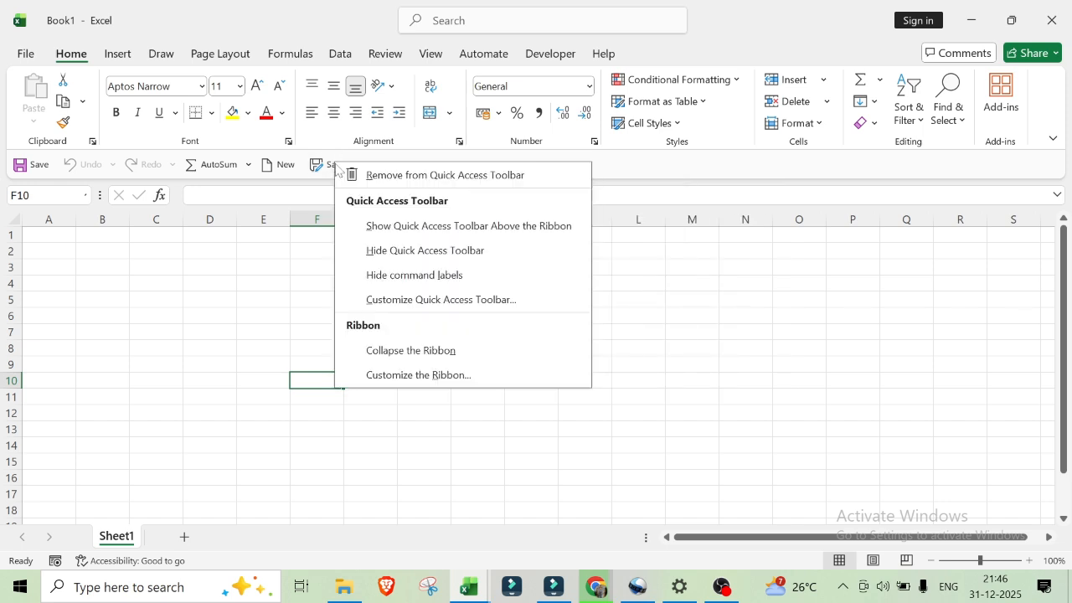
click(422, 176)
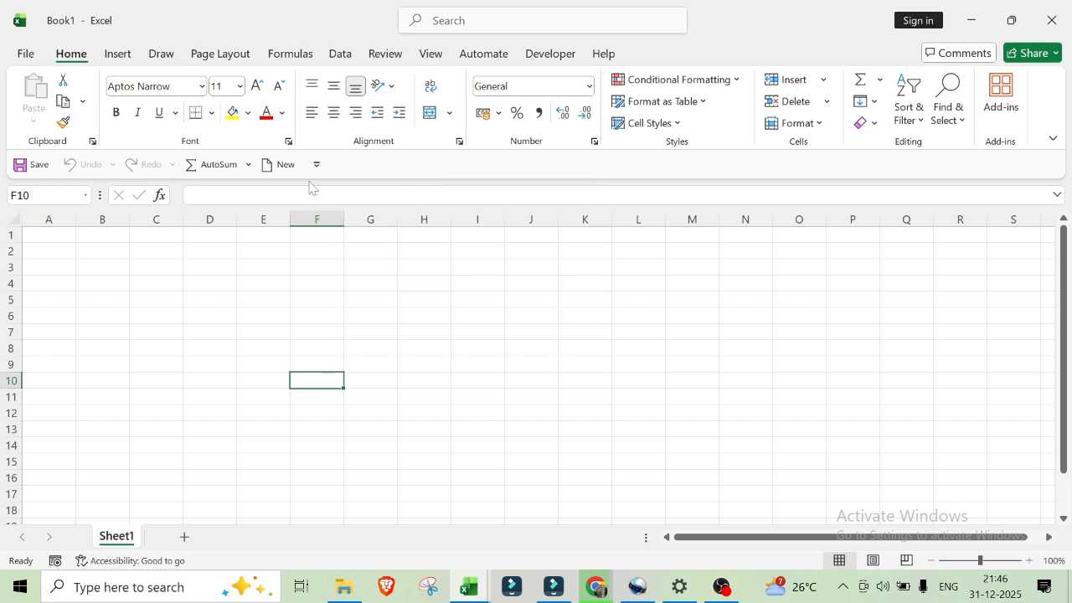
right_click(279, 168)
click(369, 180)
right_click(228, 171)
click(342, 180)
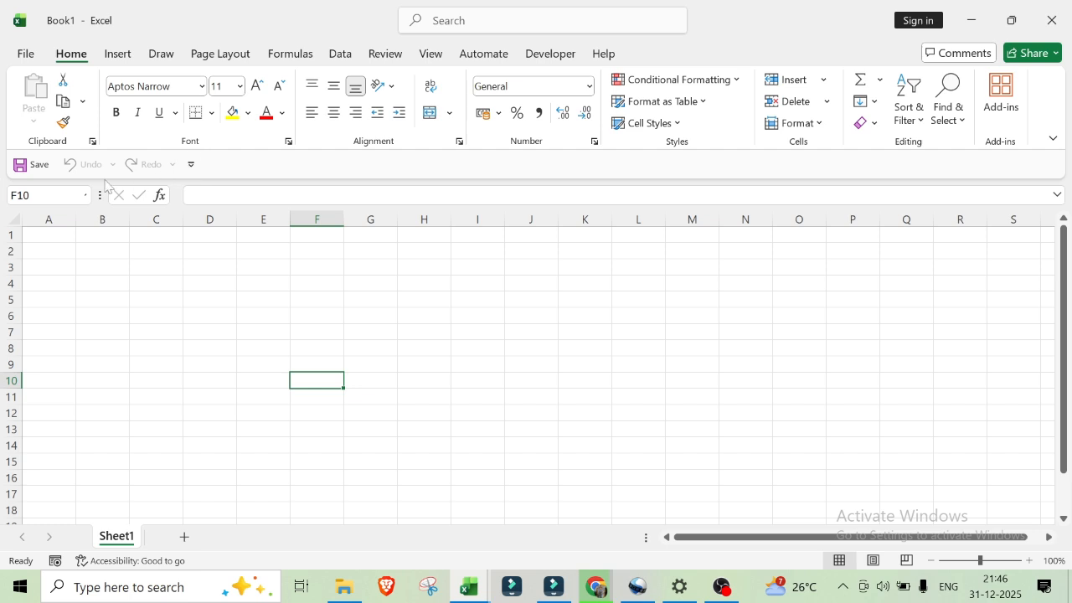
Step: Move the Quick Access Toolbar above the ribbon
click(191, 164)
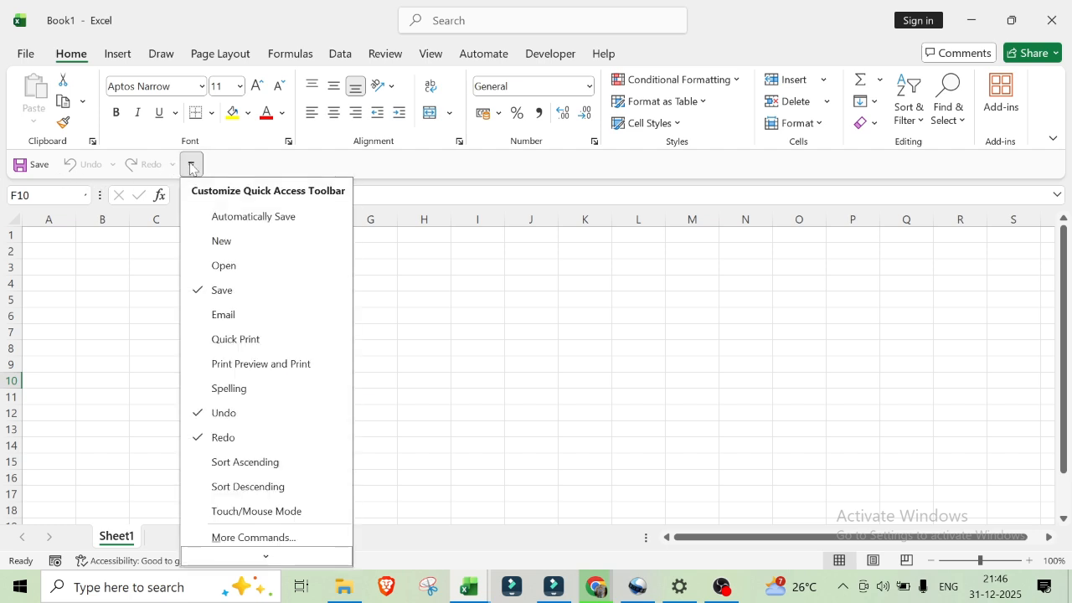
scroll(276, 509, down, 1)
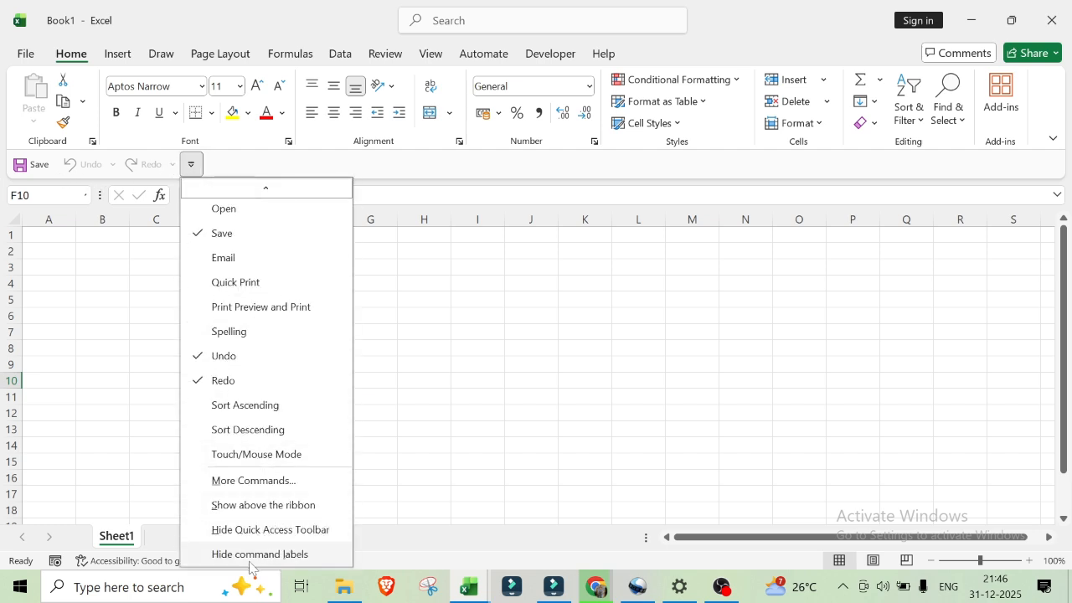
click(261, 506)
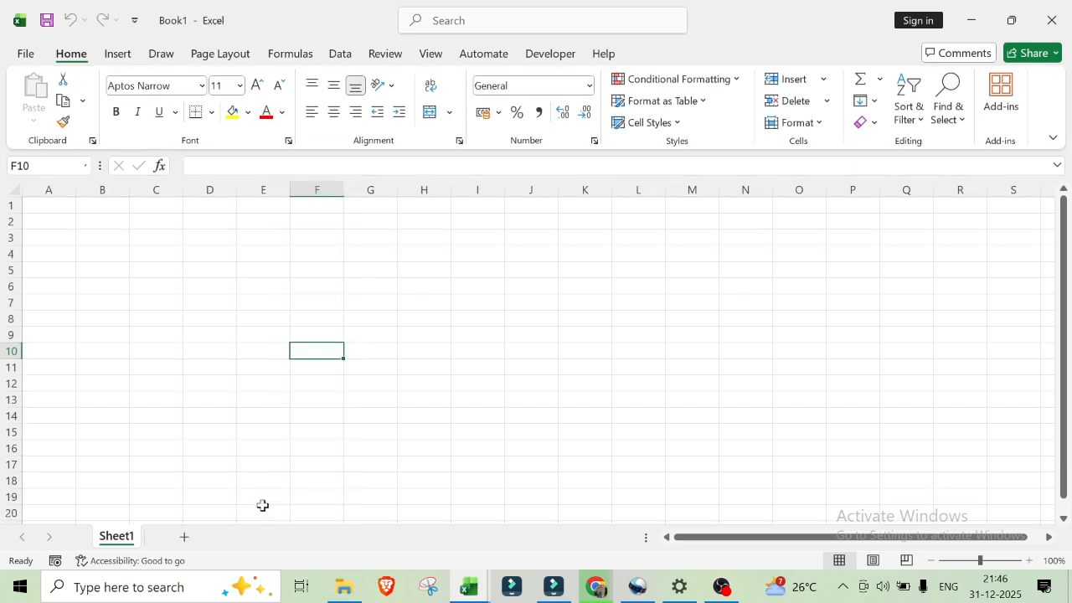
right_click(397, 307)
key(Escape)
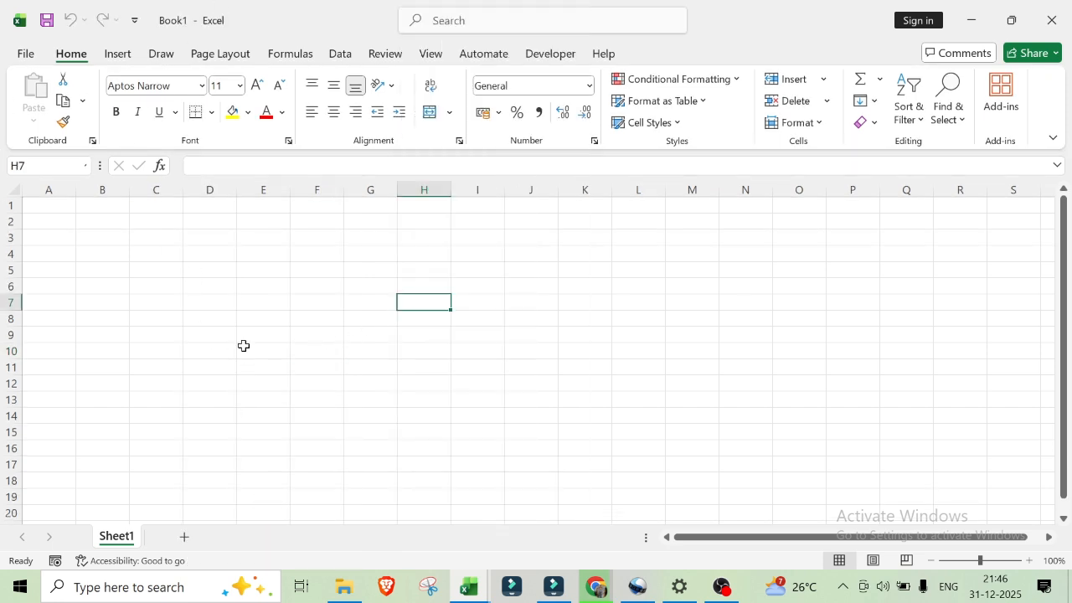
click(174, 323)
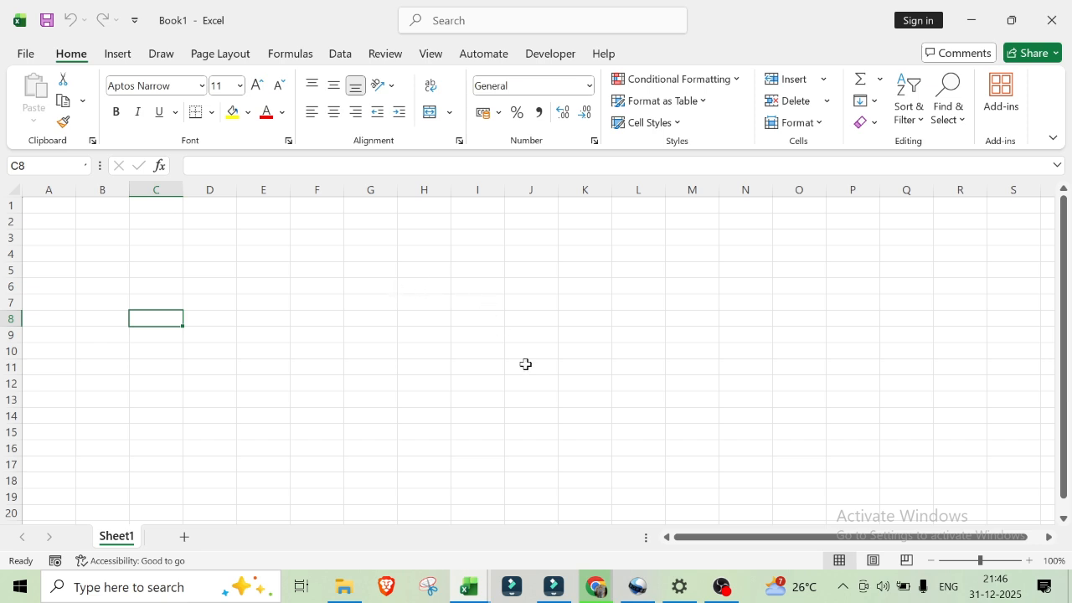
click(725, 588)
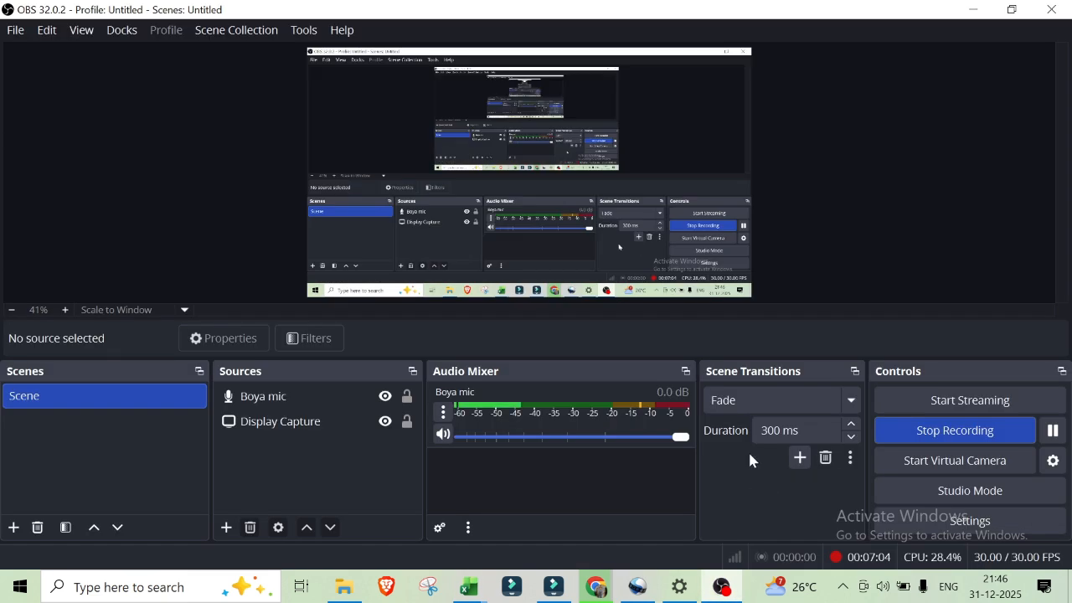